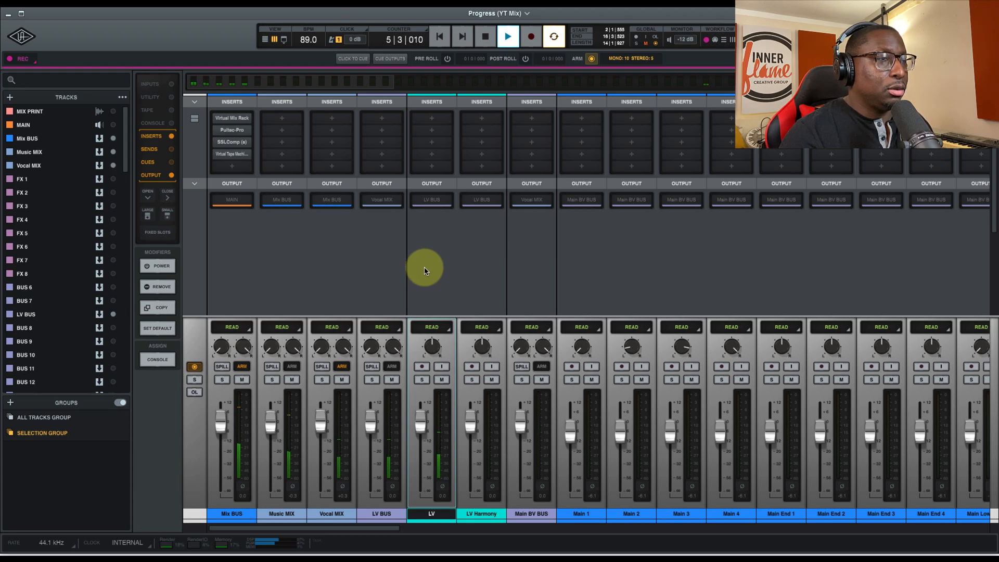
- Stop playback, collapse the mixer's output section and show the sends section
key("space")
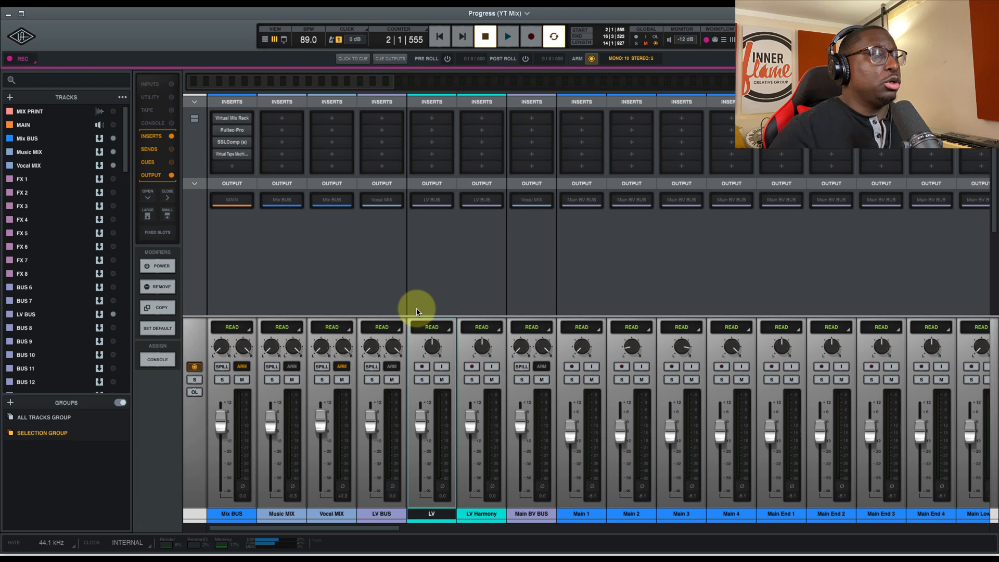
left_click(194, 184)
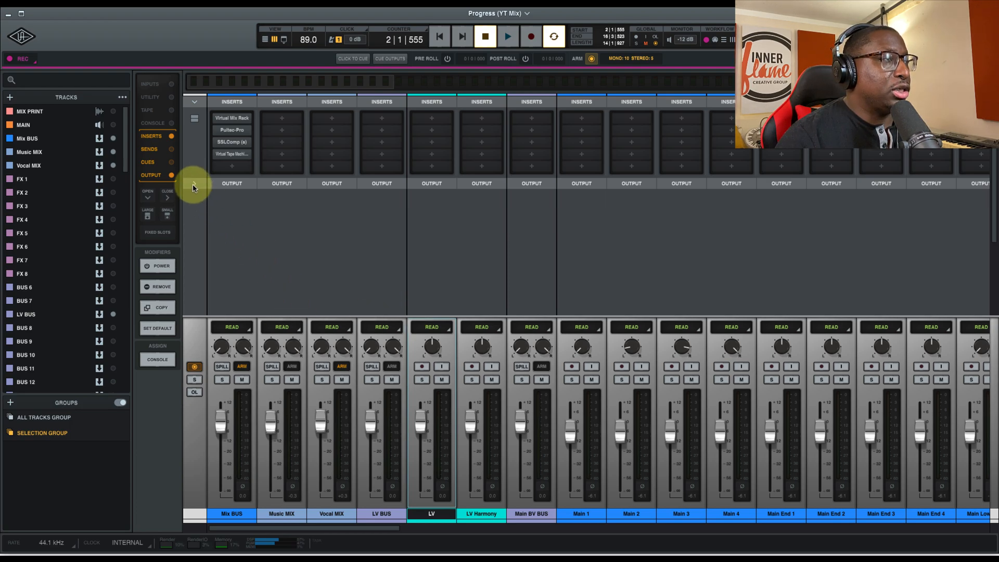
left_click(170, 149)
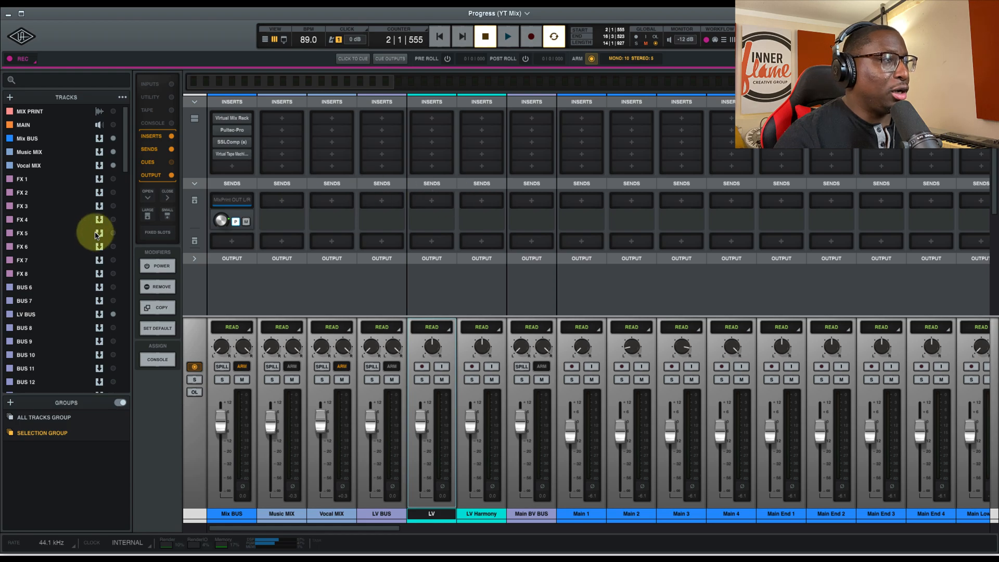
- Show the FX 1, FX 2 and FX 3 tracks in the mixer
left_click(113, 179)
left_click(114, 193)
left_click(113, 206)
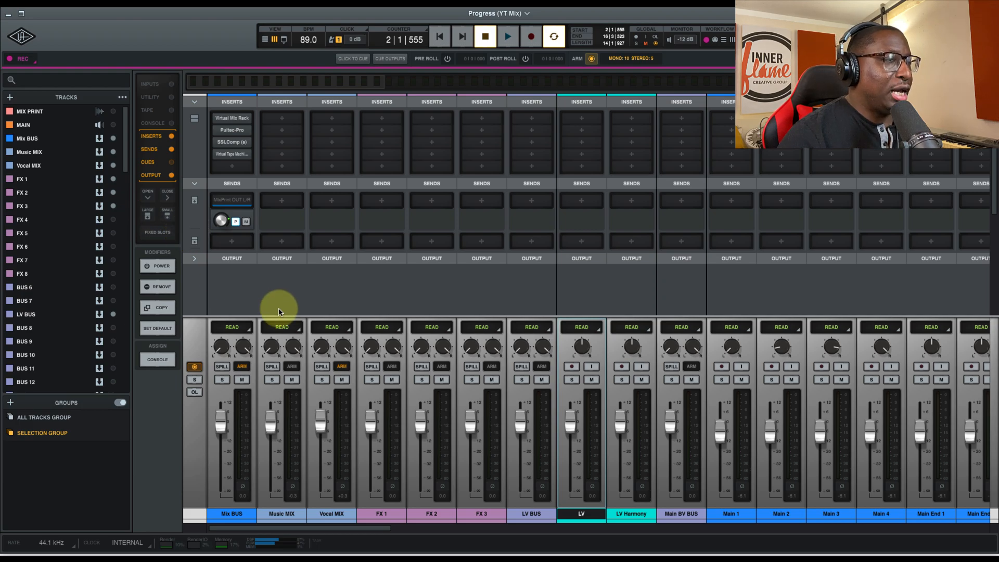
- Rename the FX 1 track to VRB and the FX 2 track to DLY
left_click(394, 513)
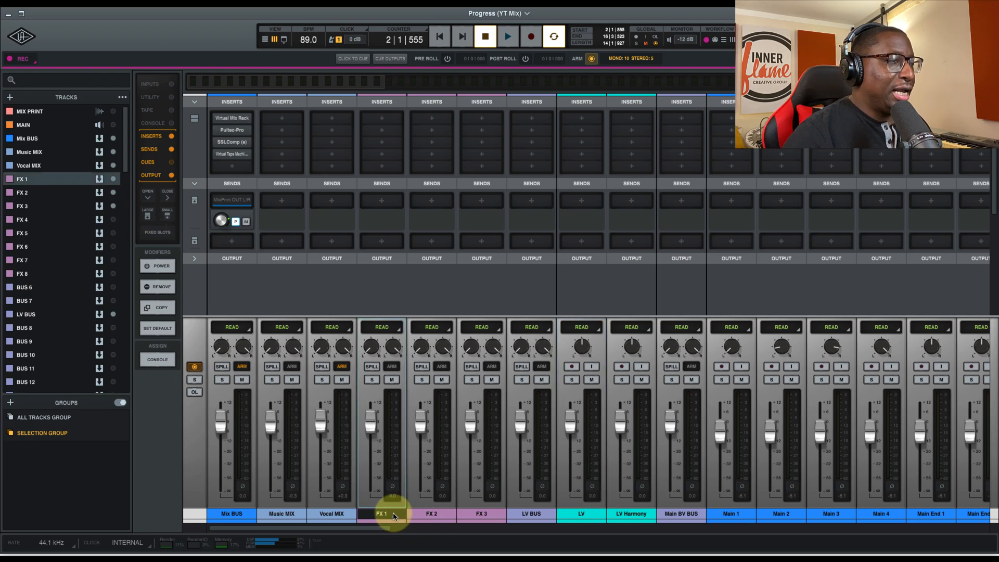
double_click(394, 513)
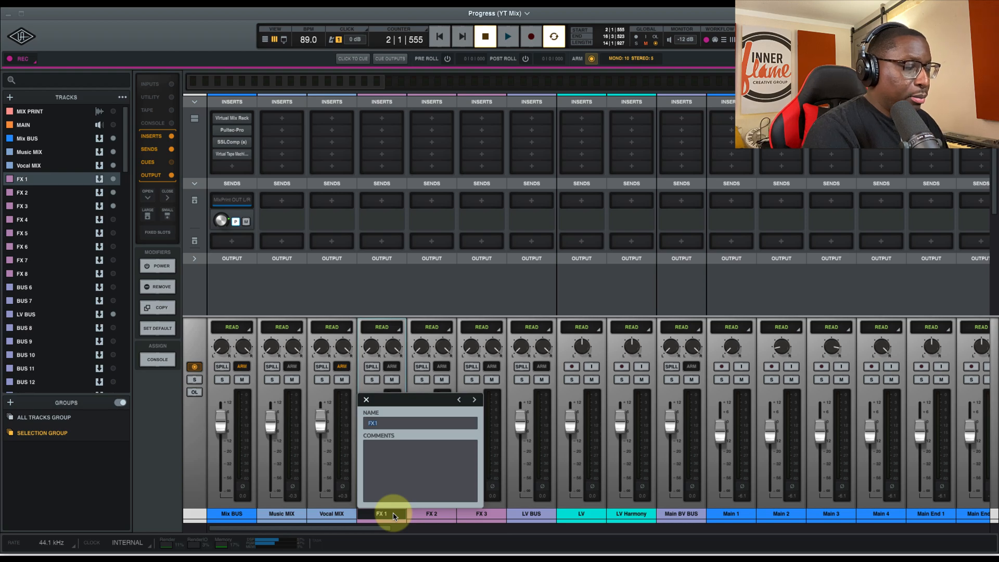
type("VRB")
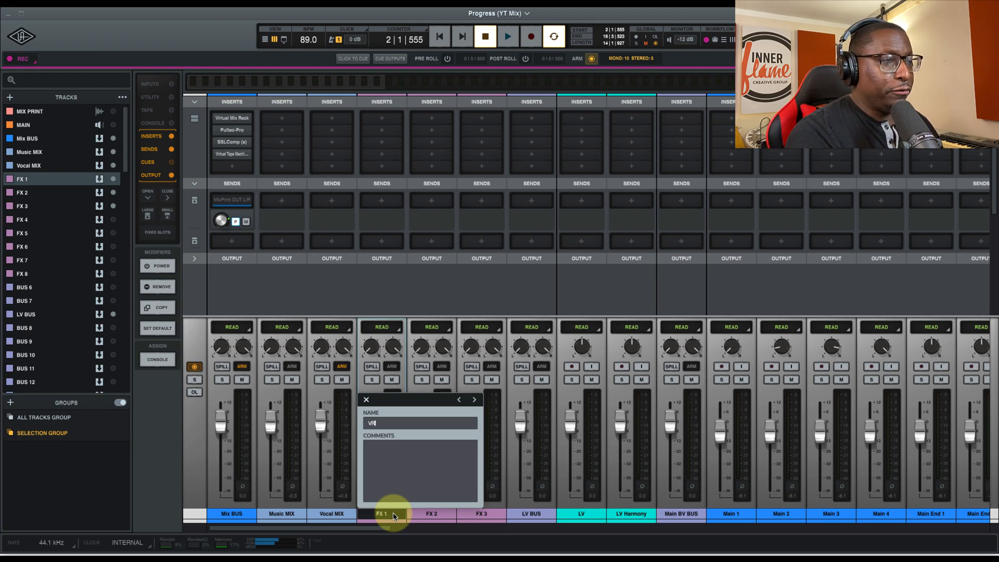
left_click(474, 399)
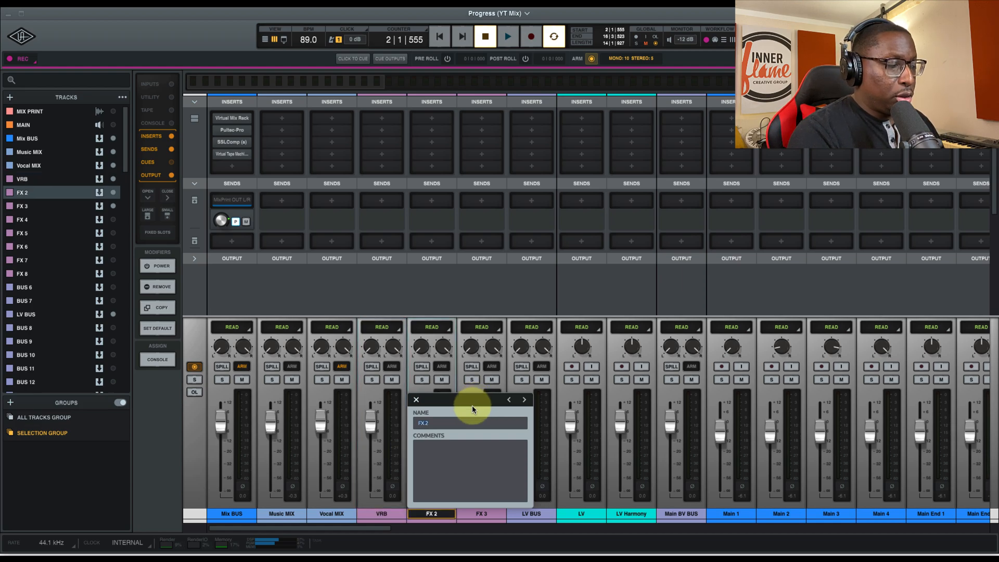
key("Return")
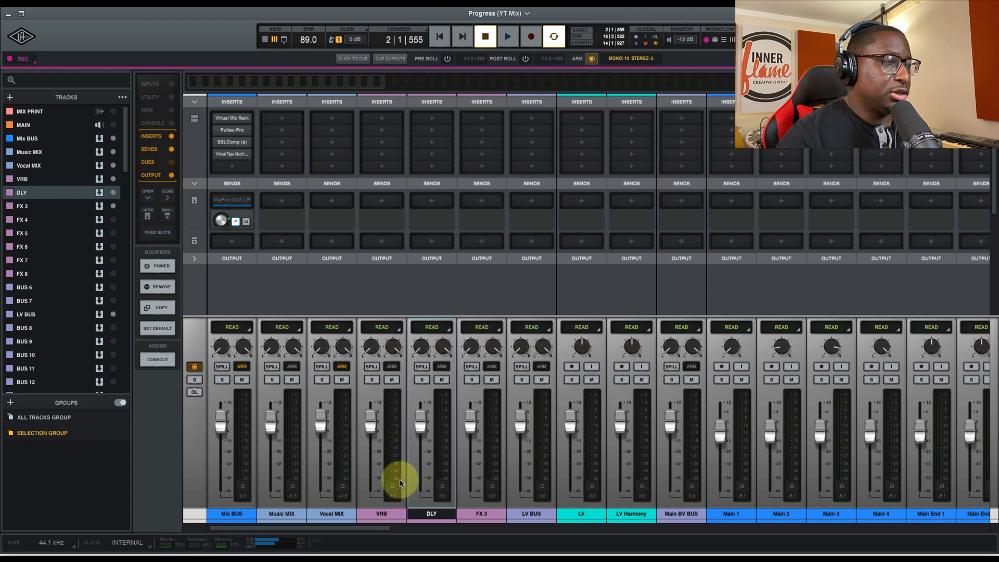
- Route the first send of the LV BUS track to the VRB bus
left_click(530, 202)
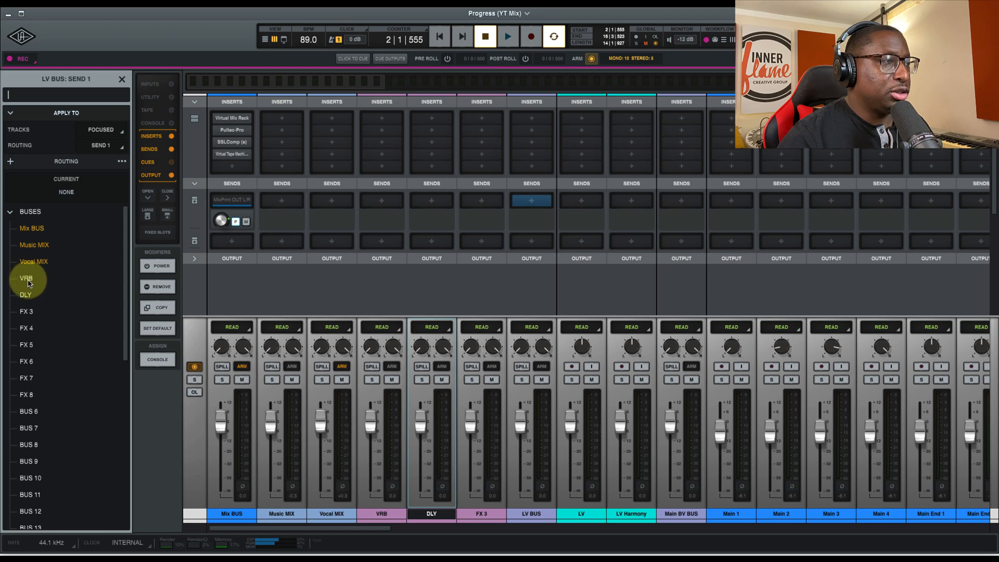
left_click(28, 281)
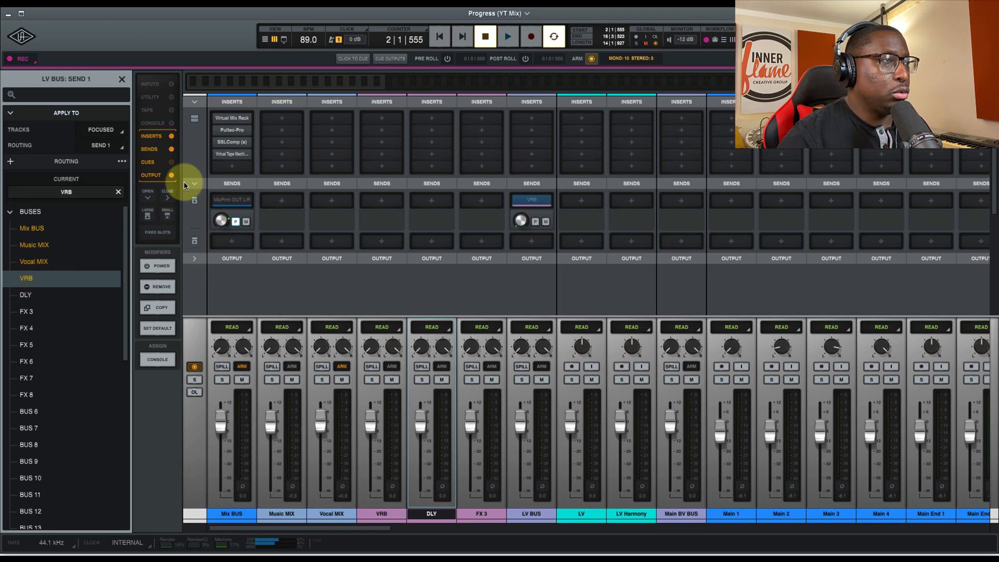
left_click(123, 79)
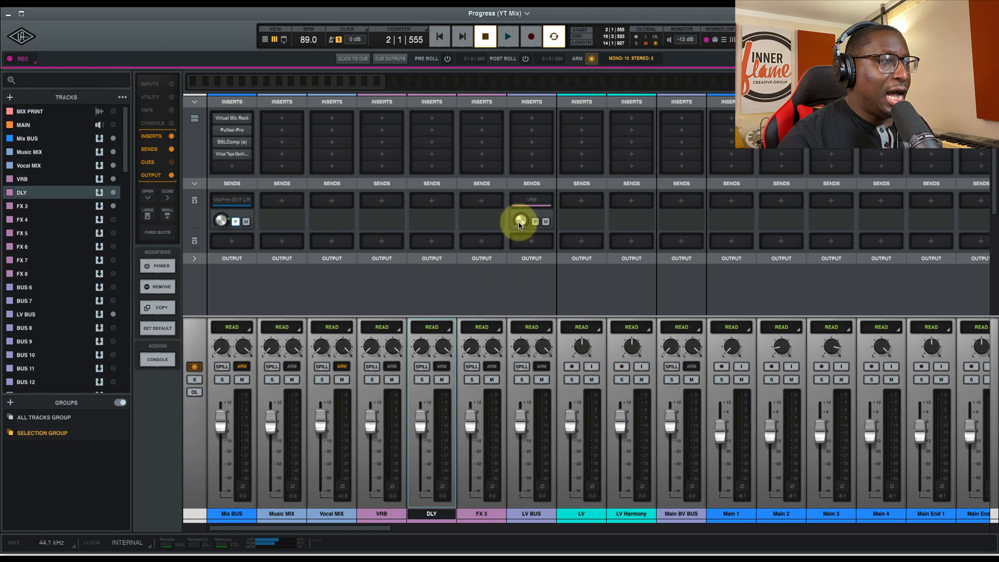
- Examine the LV BUS send to VRB in the enlarged fader view, and return the send row to its compact size
left_click(194, 201)
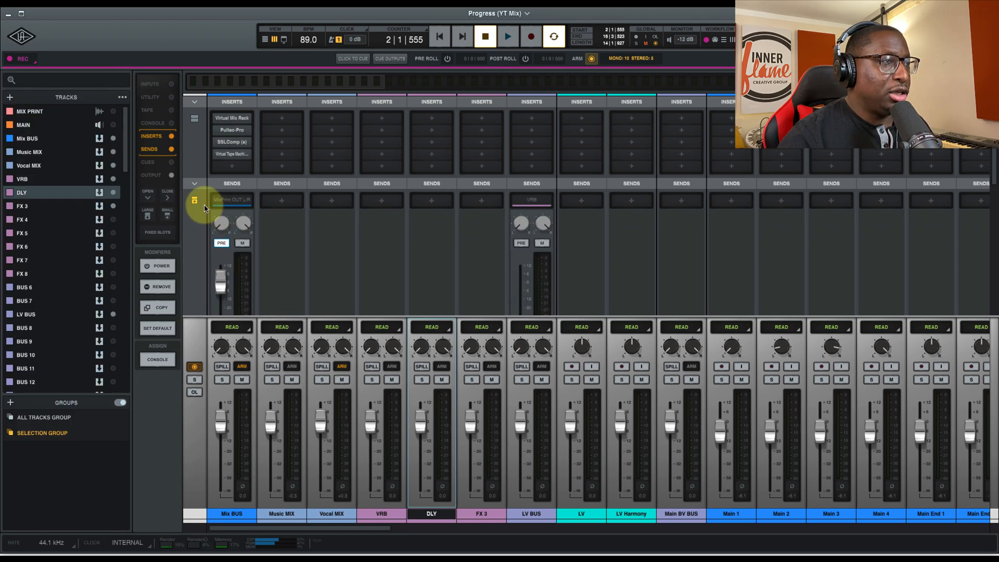
scroll(413, 256, "down", 2)
mouse_move(519, 288)
left_mouse_down()
mouse_move(529, 236)
mouse_move(532, 267)
mouse_move(529, 242)
mouse_move(514, 290)
left_mouse_up()
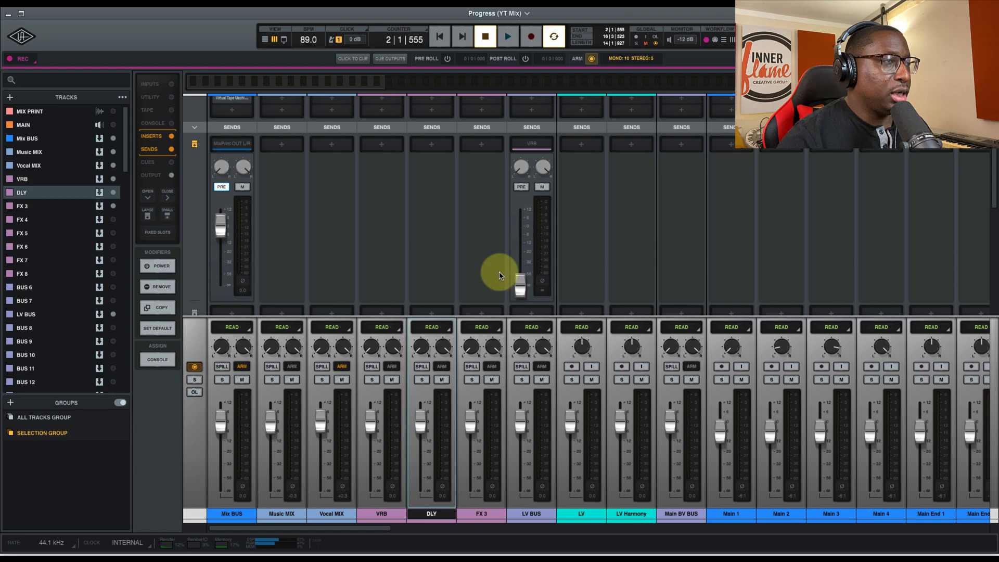
left_click(194, 144)
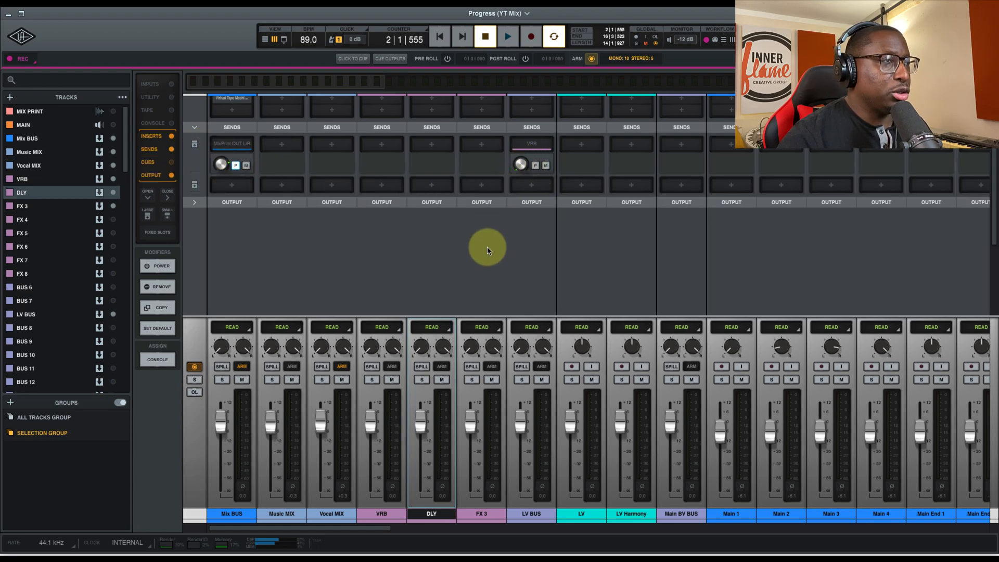
- Raise the LV BUS send level feeding the VRB bus
left_click_drag(521, 169, 538, 113)
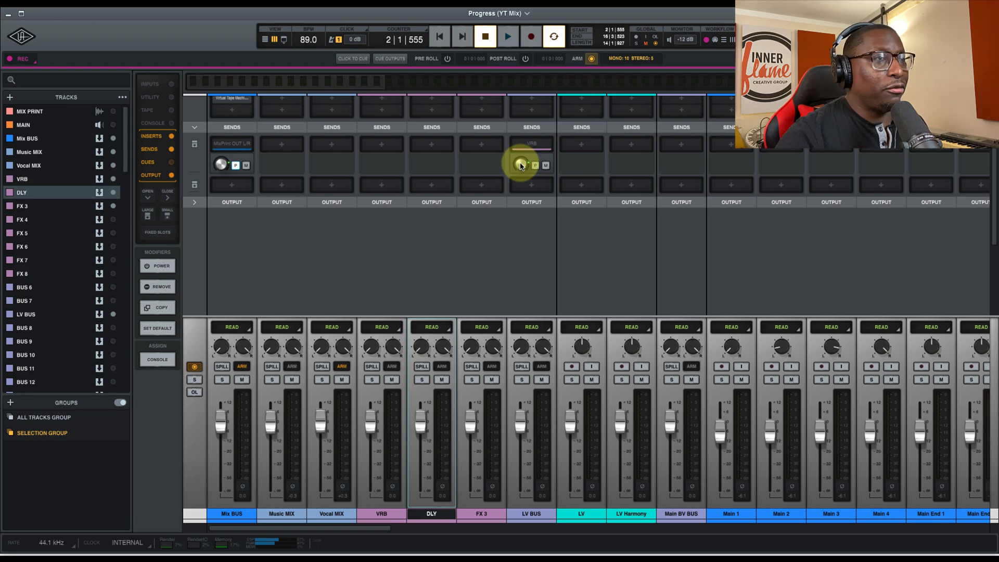
mouse_move(520, 164)
left_mouse_down()
mouse_move(528, 163)
mouse_move(522, 168)
left_mouse_up()
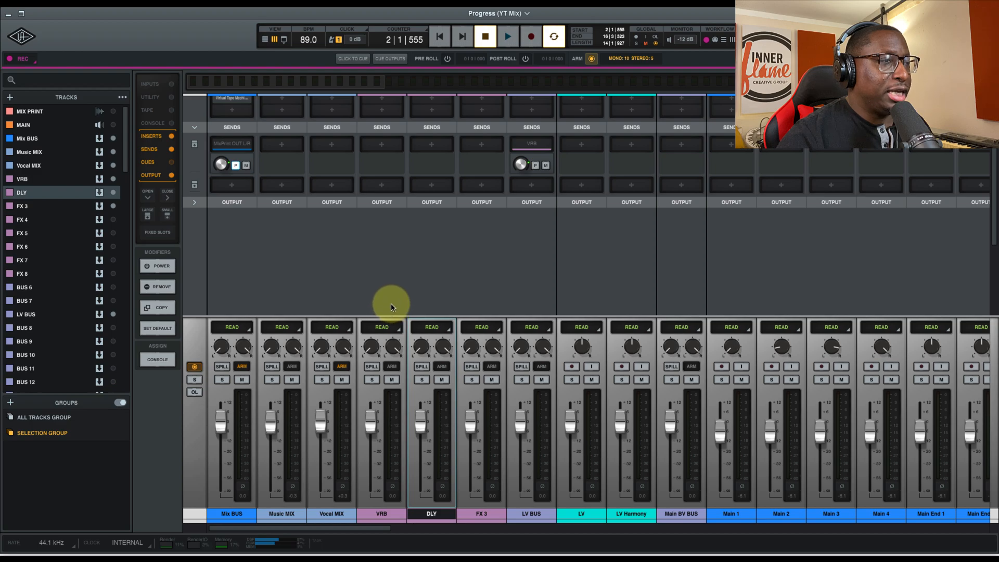
- Play the looped section repeatedly to compare the mix with the VRB track muted and unmuted, leaving it unmuted
key("space")
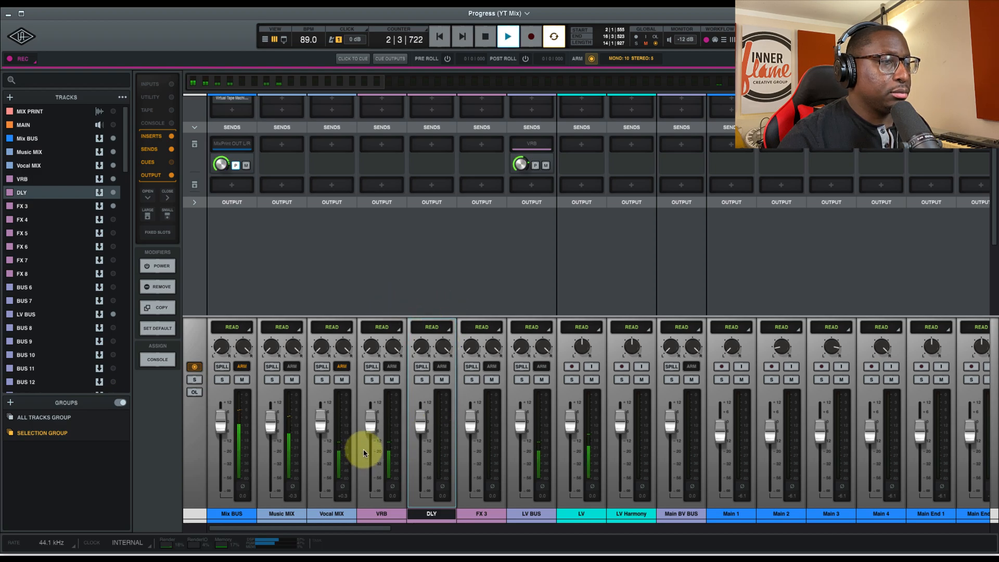
left_click(392, 380)
key("space")
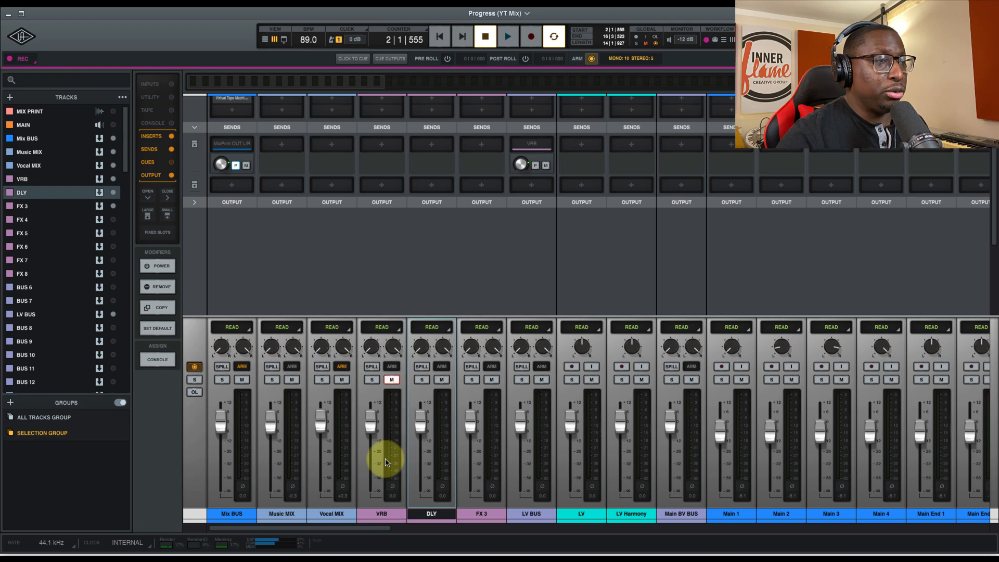
key("space")
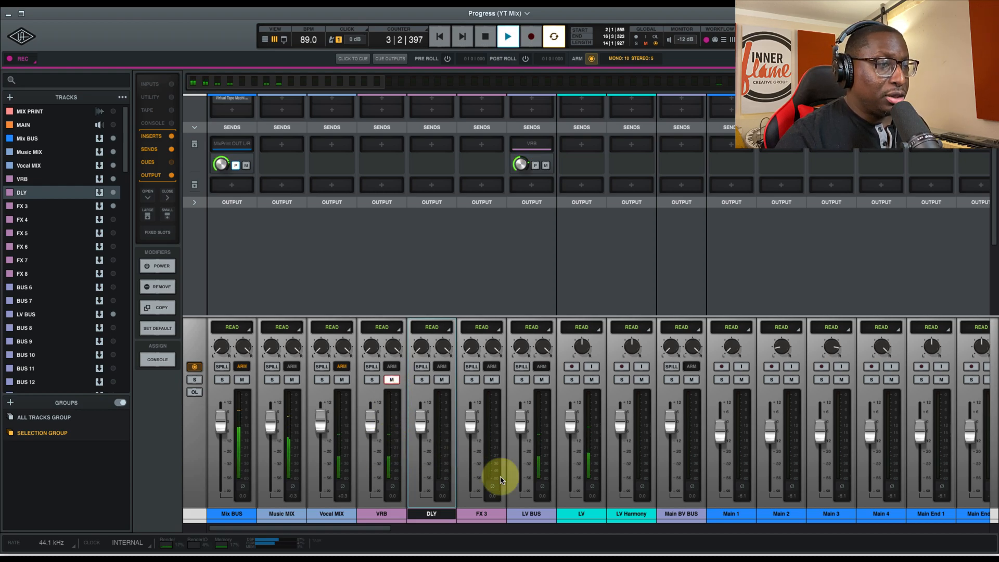
key("space")
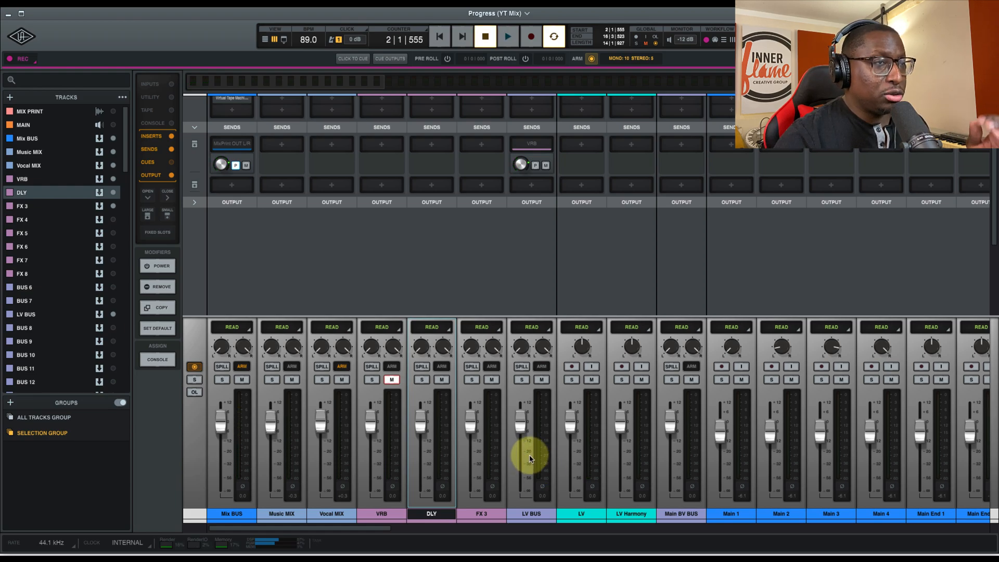
left_click(391, 380)
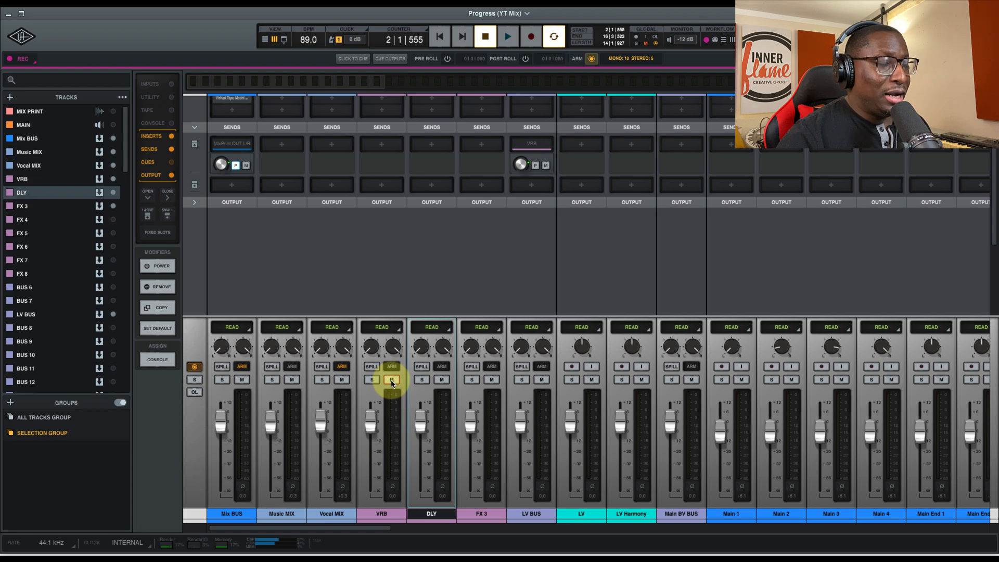
key("space")
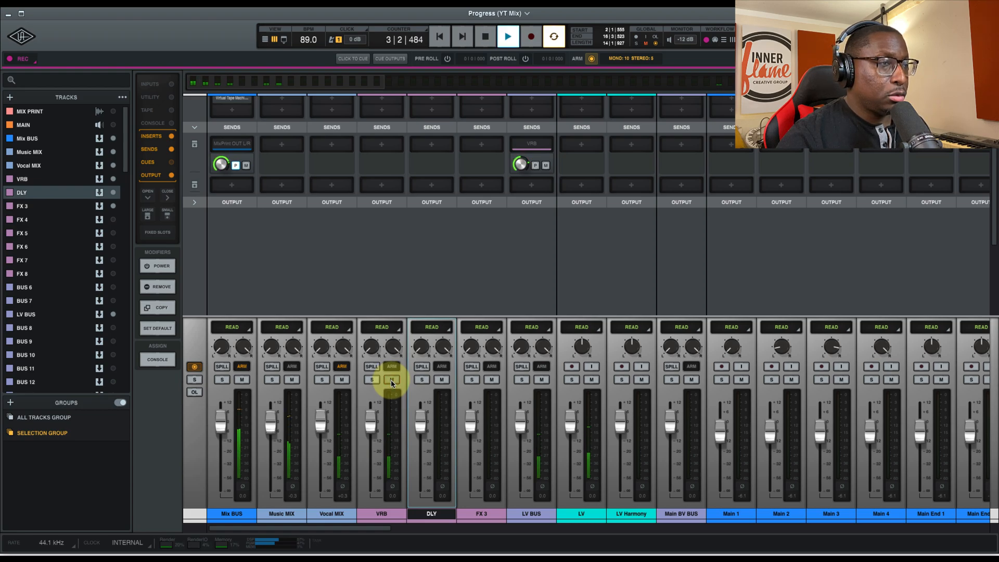
key("space")
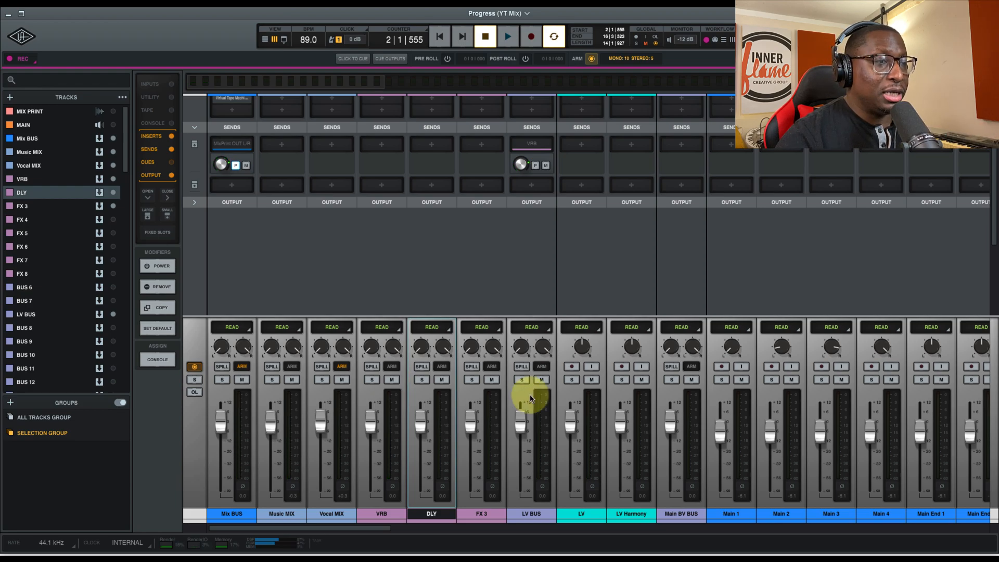
key("space")
left_click(392, 379)
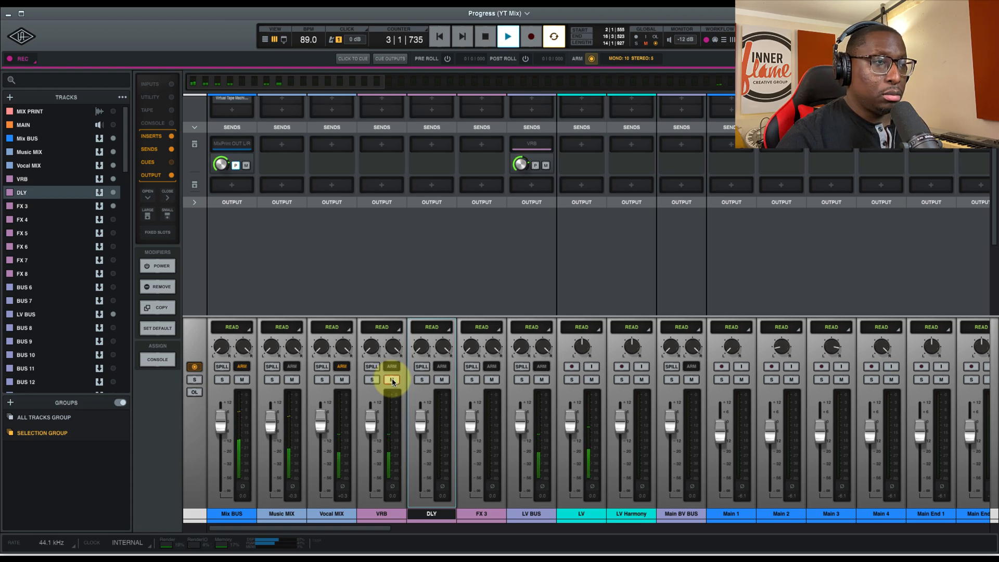
key("space")
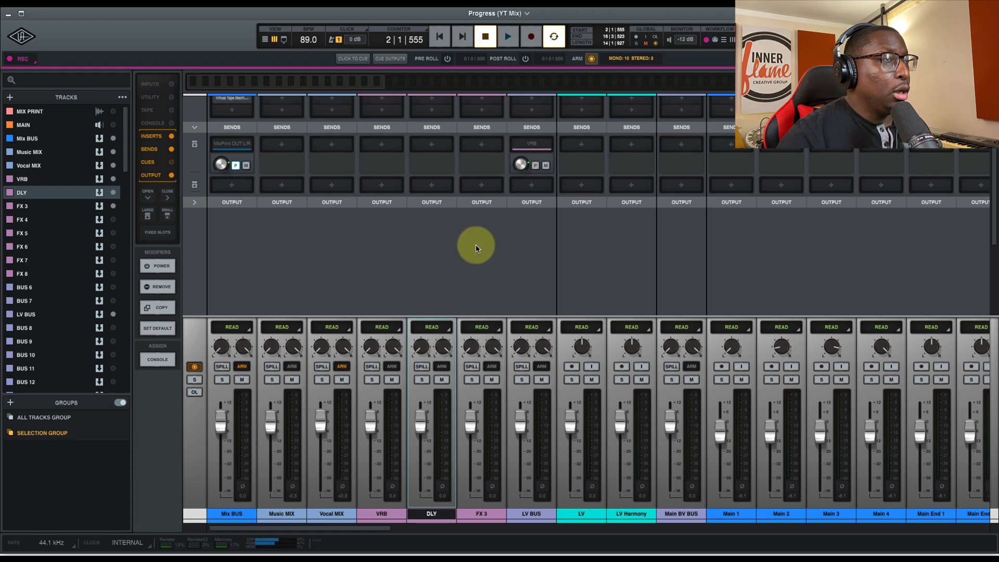
- Insert the Lustrous Plates reverb in the first insert slot of the VRB track
scroll(423, 253, "up", 3)
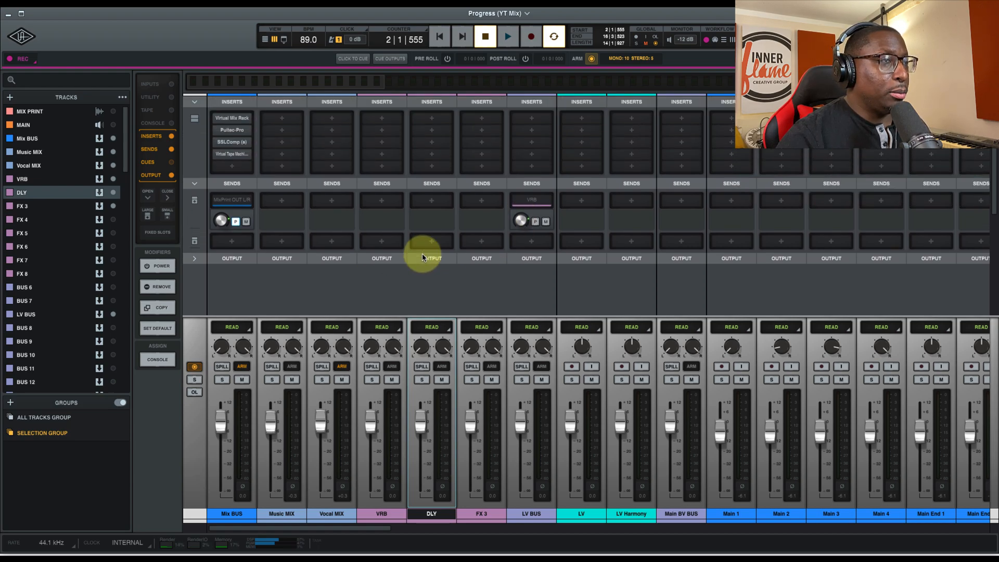
left_click(380, 123)
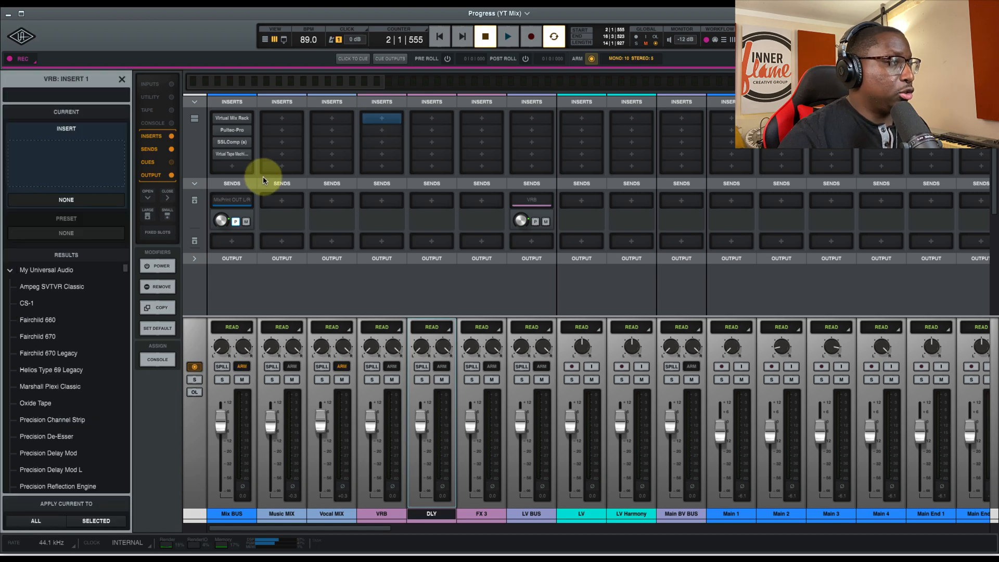
type("lust")
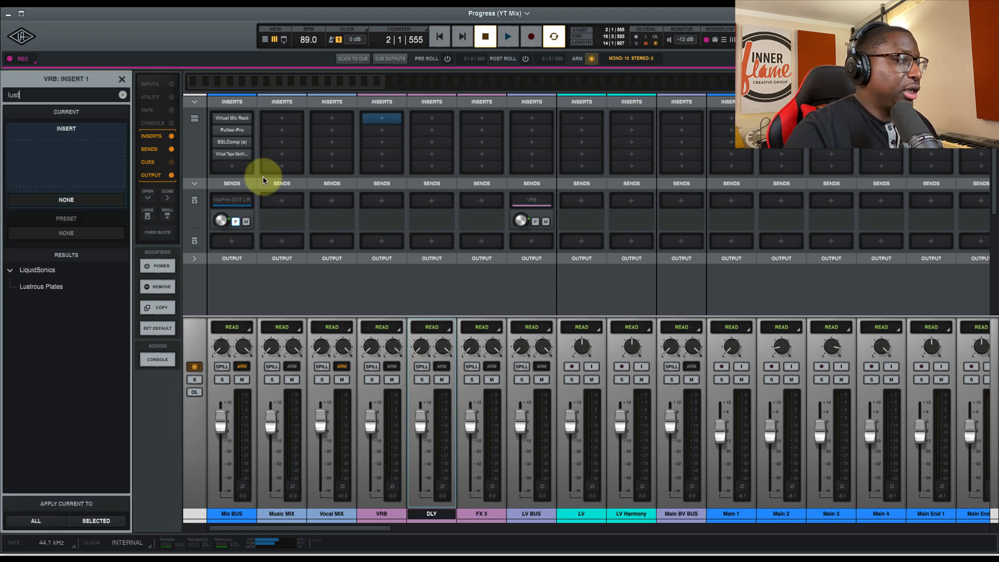
double_click(44, 287)
left_click_drag(470, 208, 420, 149)
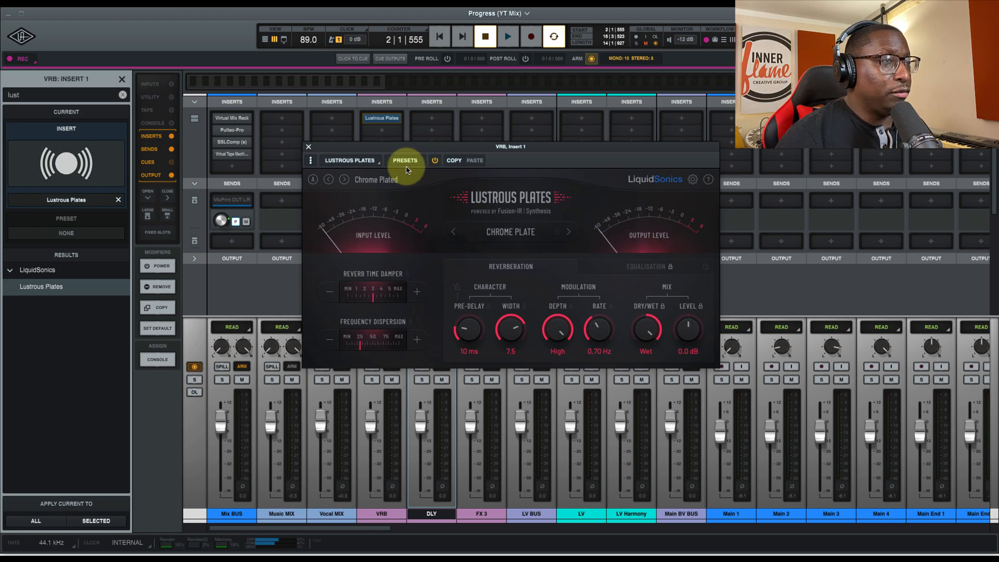
- Load the Ed Plate 2 user preset in Lustrous Plates, and audition the reverb with the mix
left_click(390, 179)
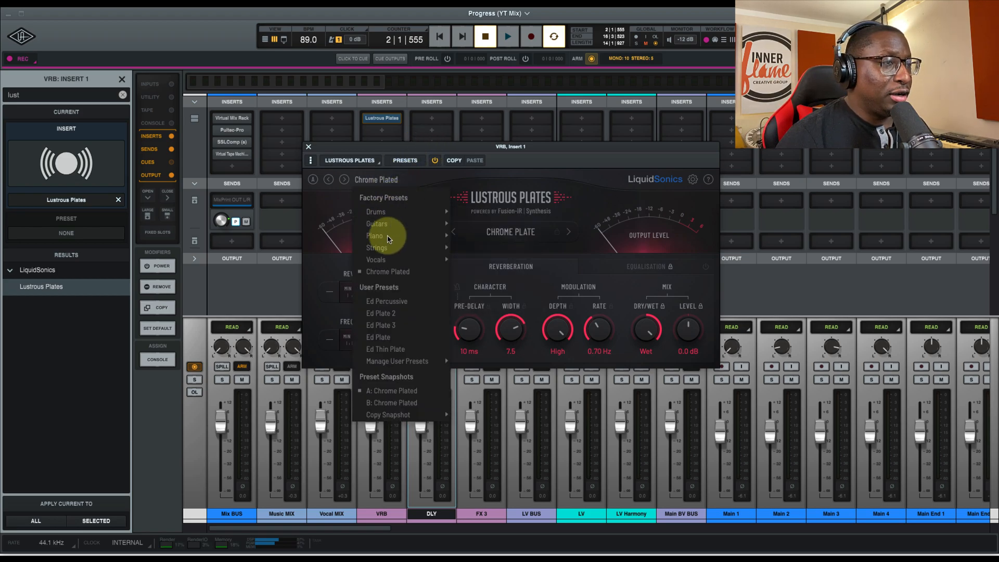
left_click(385, 314)
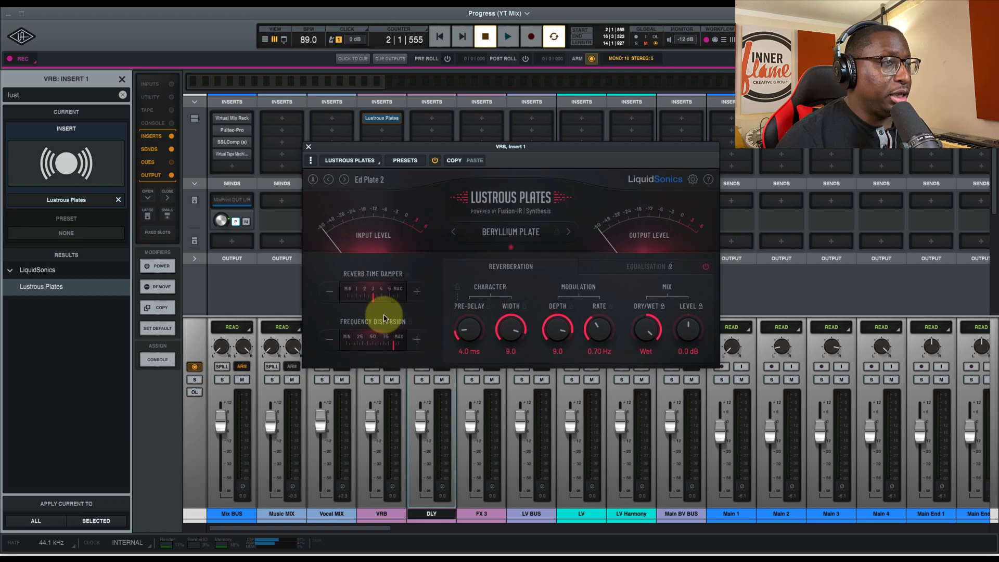
left_click(309, 147)
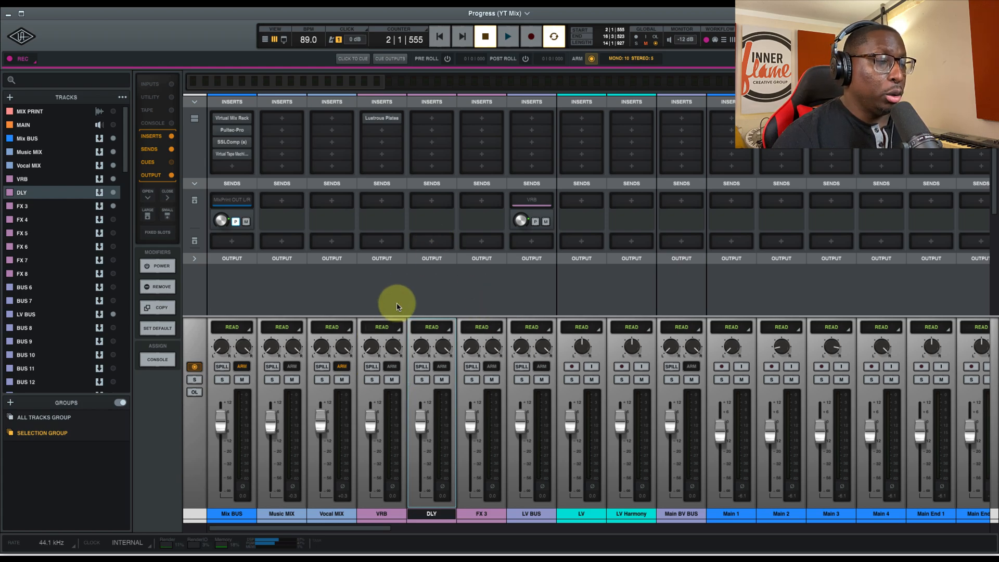
key("space")
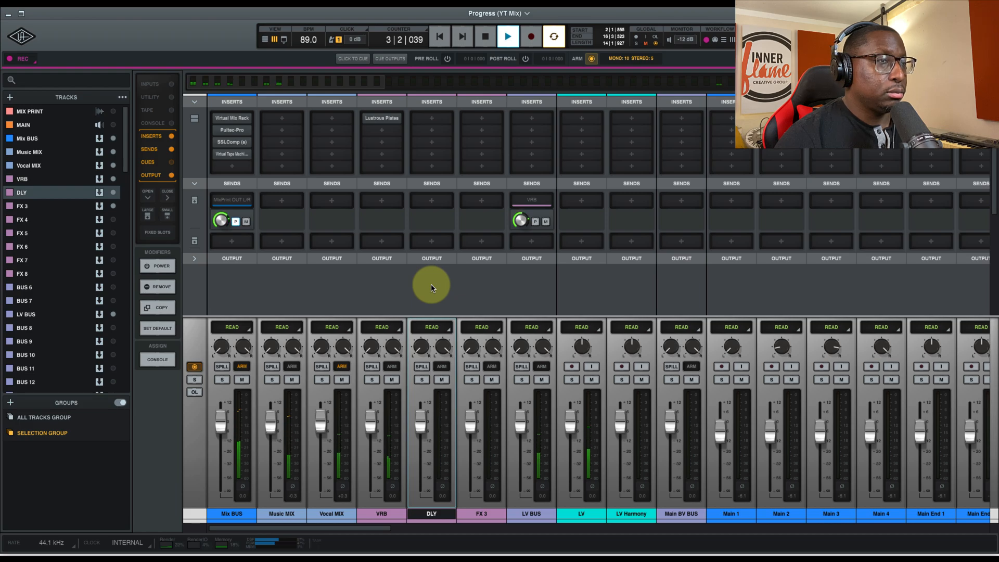
key("space")
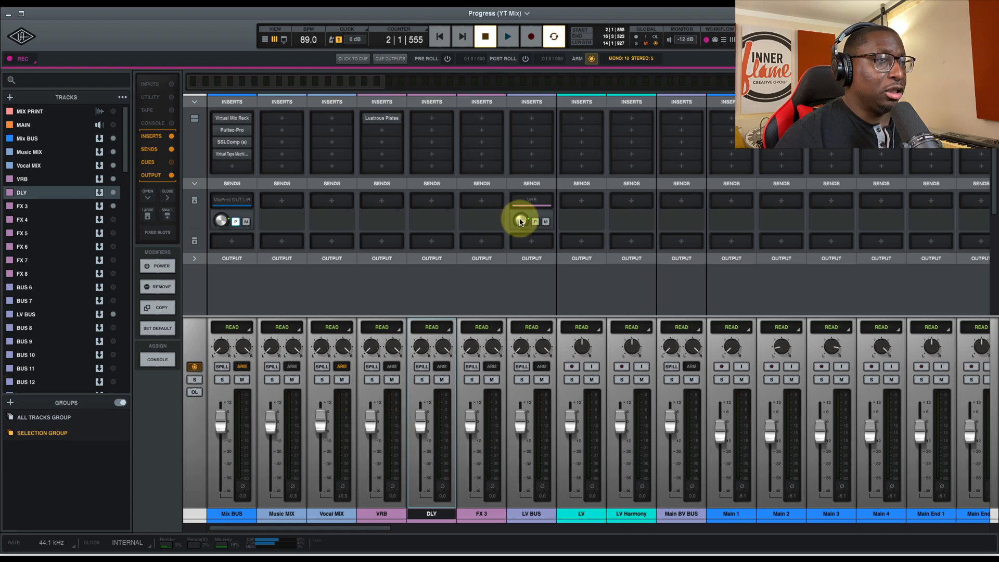
- Play the looped section and adjust the LV BUS send level feeding the VRB track
key("space")
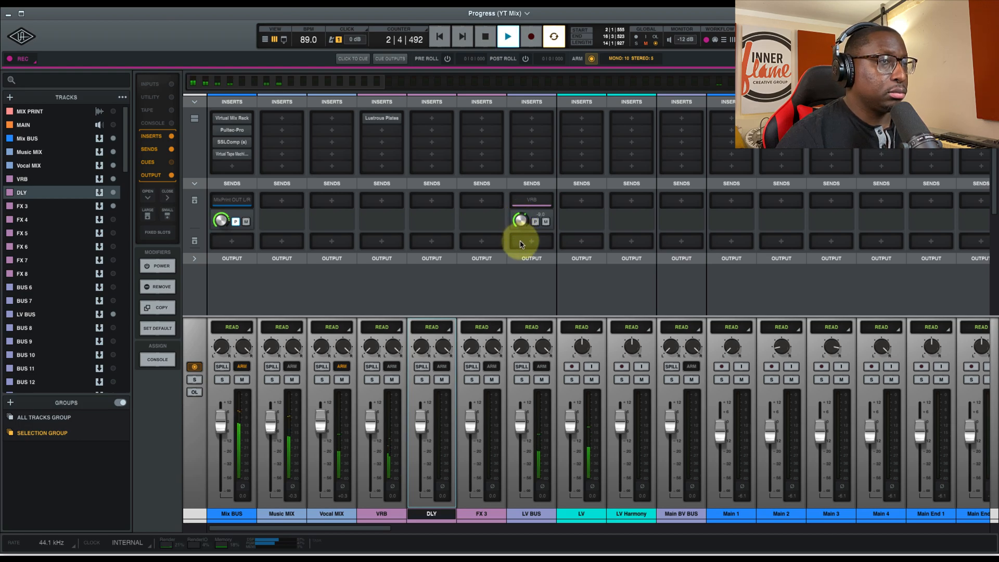
left_click_drag(523, 254, 522, 266)
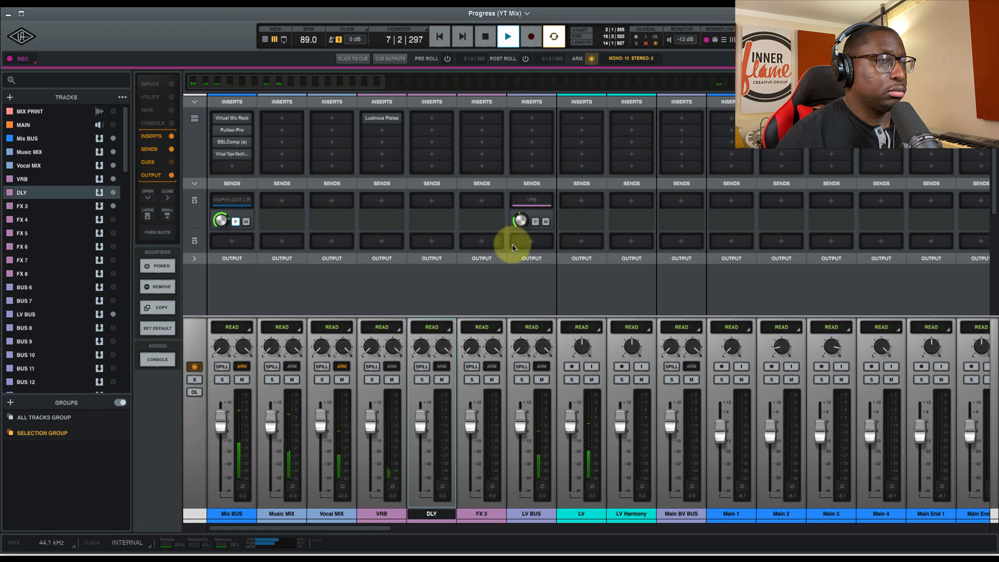
key("space")
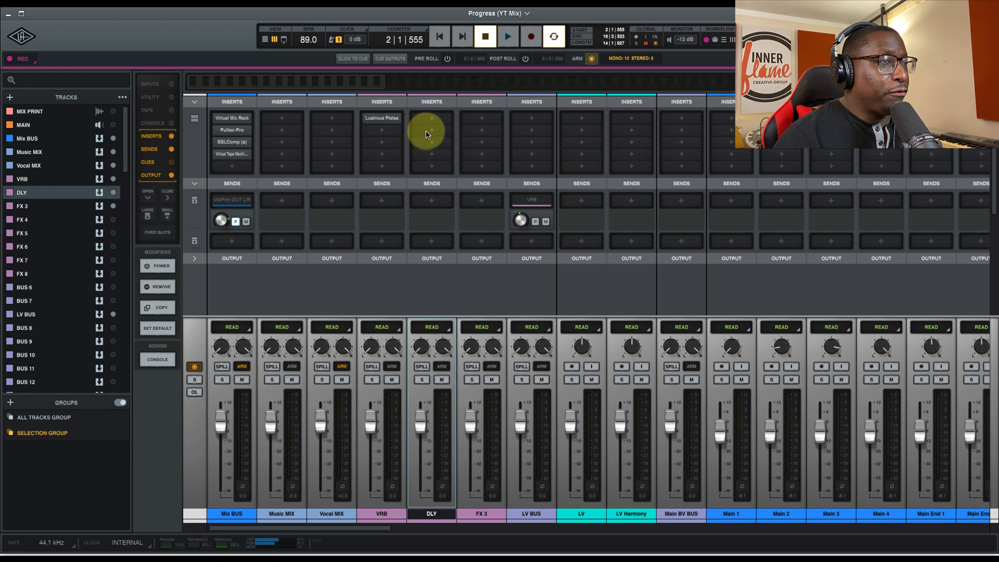
- Add a second send from LV BUS to DLY, and insert the Repeater delay in the DLY track's first insert slot
left_click(529, 241)
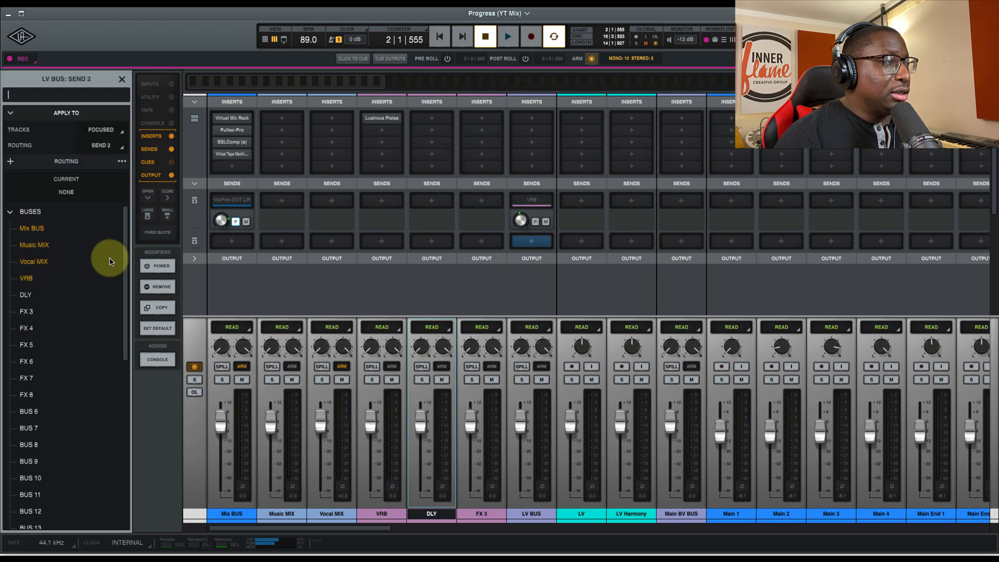
left_click(43, 294)
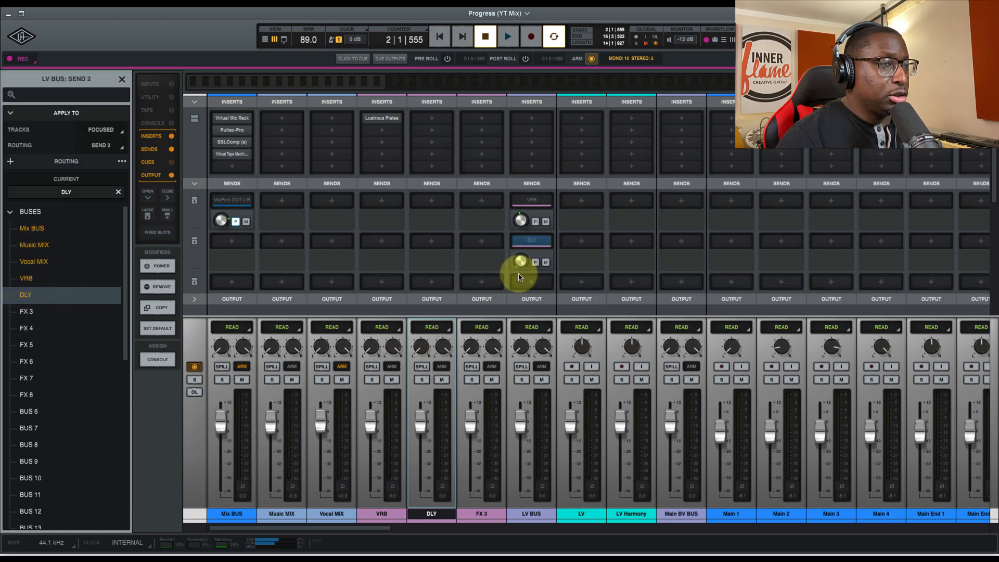
left_click(426, 123)
type("repea")
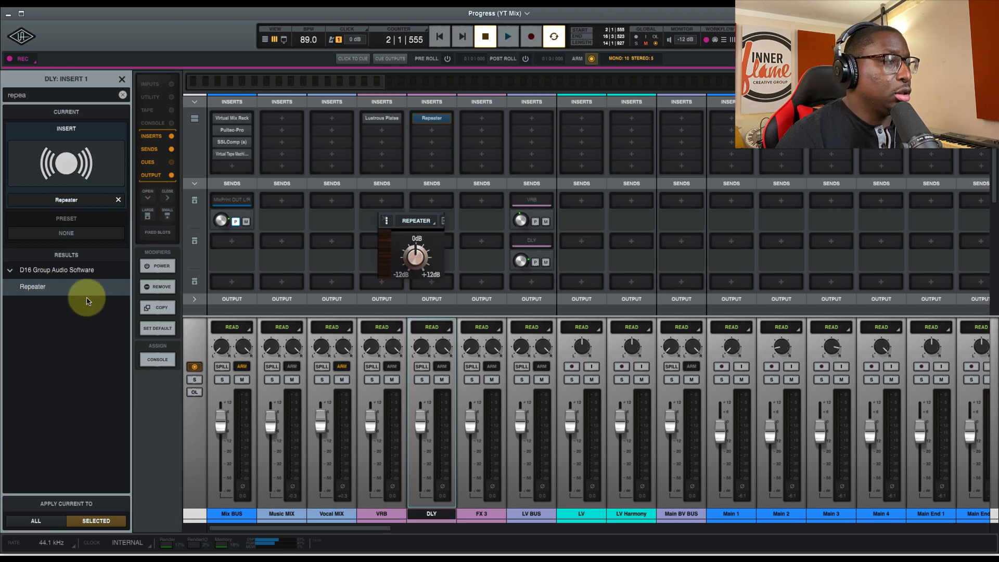
left_click(91, 291)
- Look over Repeater's delay models without changing the model, and load the Ambient Lead Vocal preset
left_click_drag(539, 223, 351, 160)
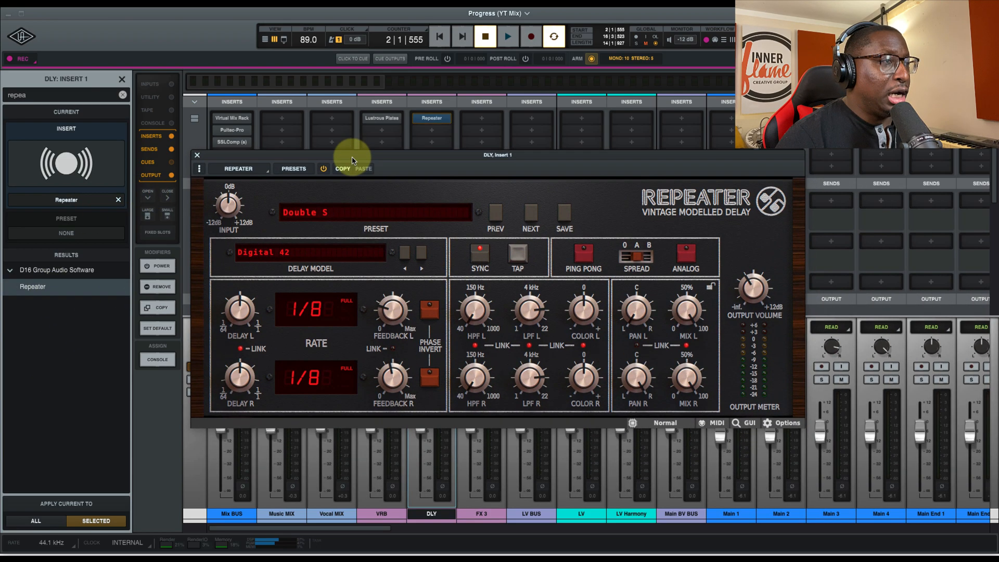
left_click(291, 255)
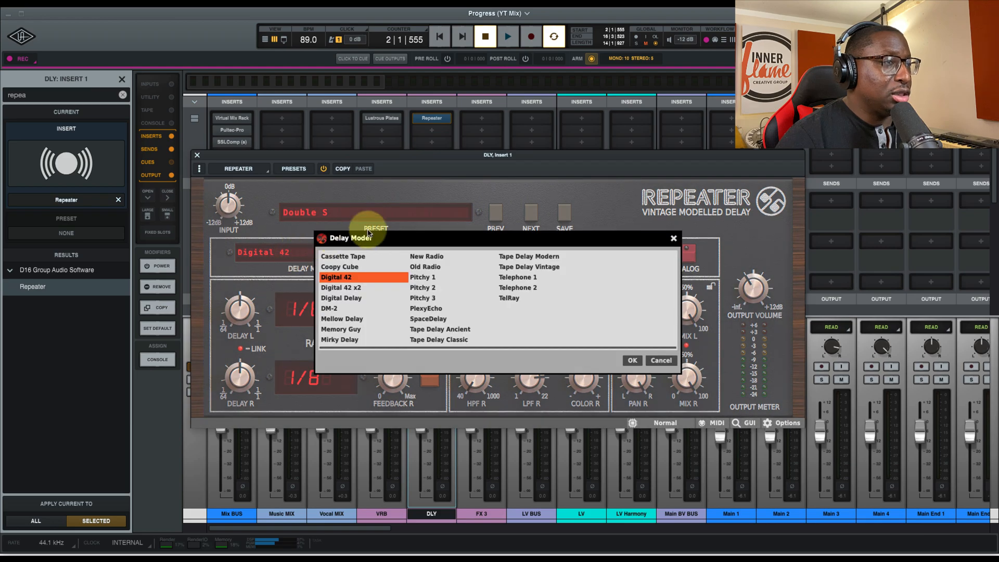
left_click(659, 360)
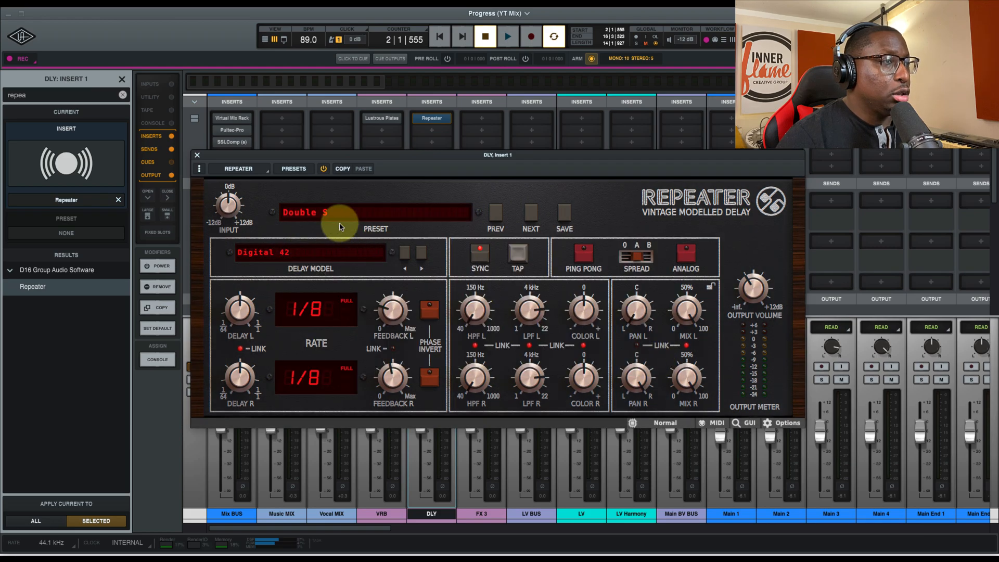
left_click(336, 213)
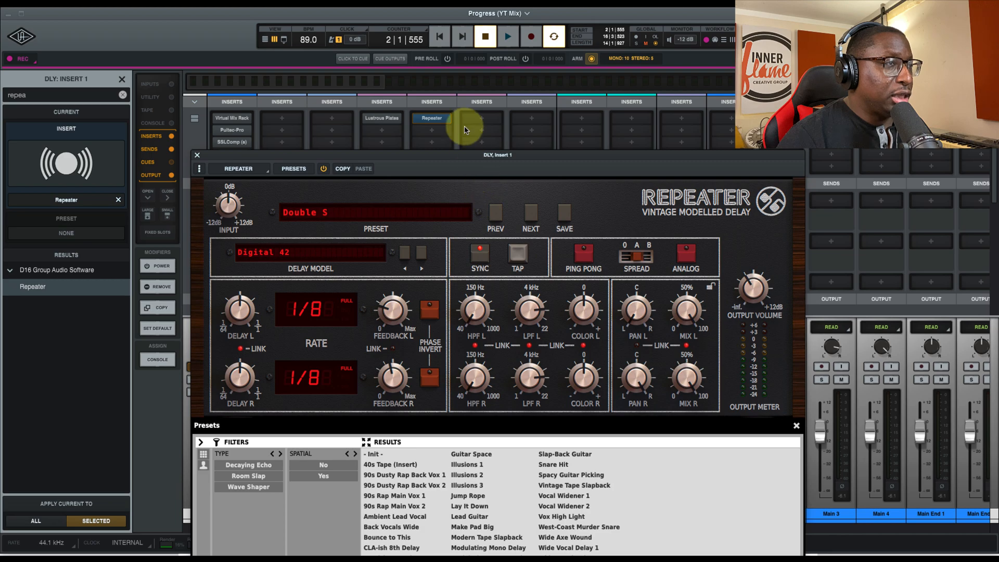
left_click_drag(437, 160, 391, 79)
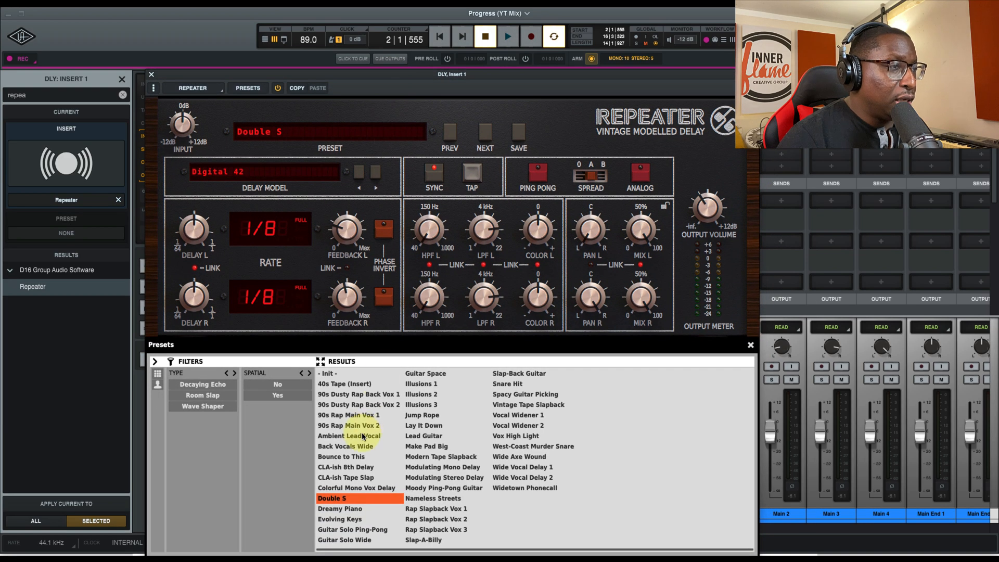
left_click(360, 437)
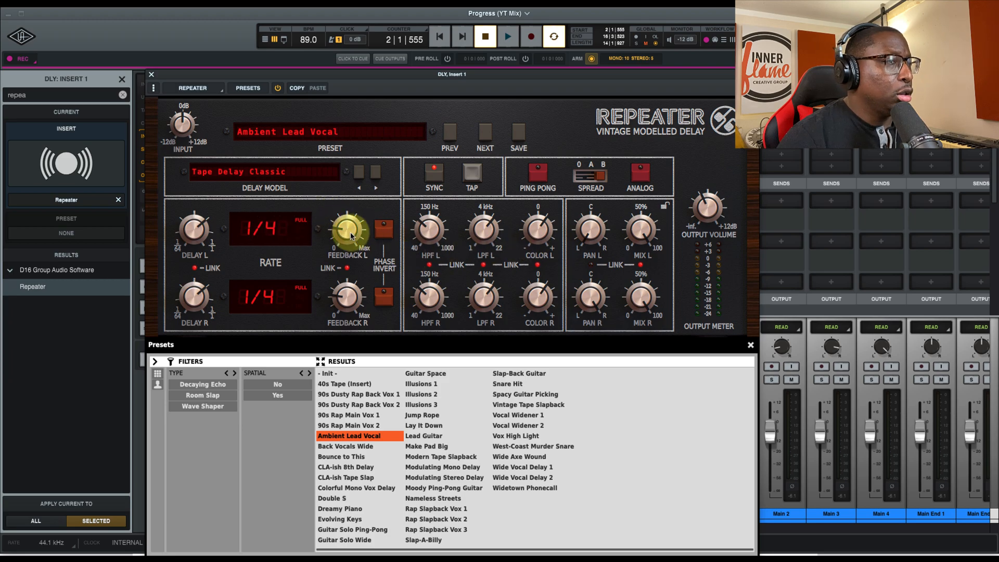
left_click(152, 75)
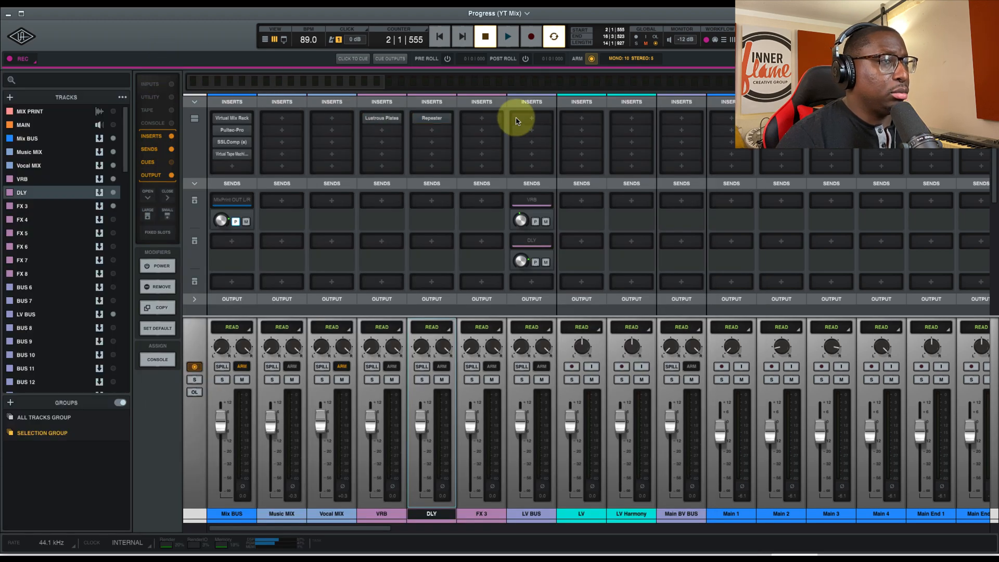
- Play the looped section and lower the LV BUS send level feeding the DLY track
key("space")
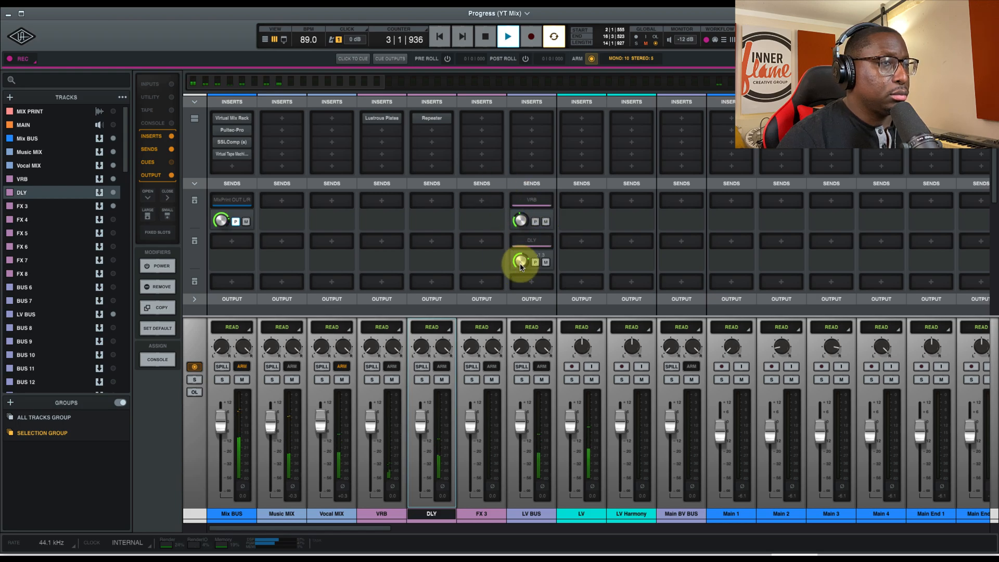
left_click_drag(519, 289, 527, 326)
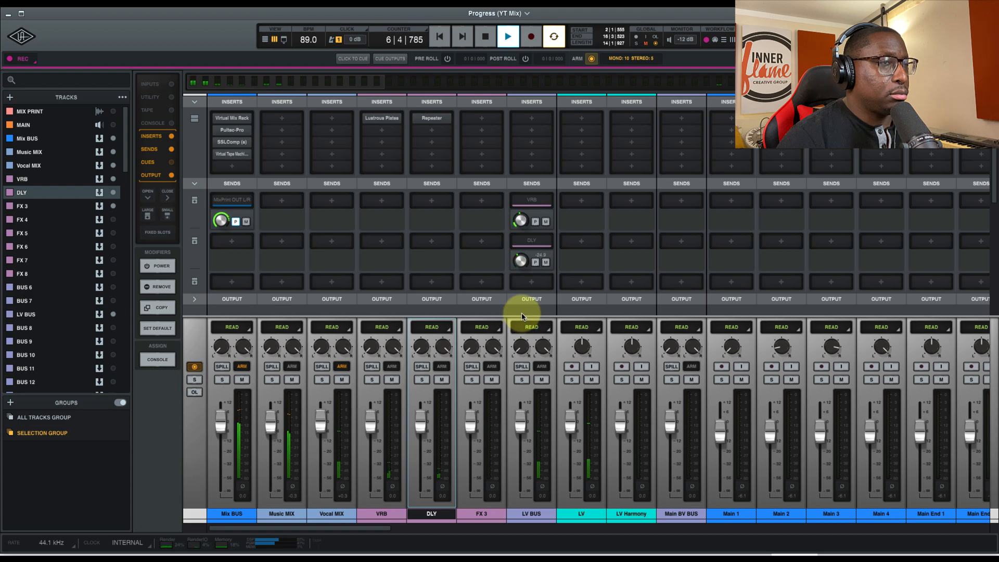
key("space")
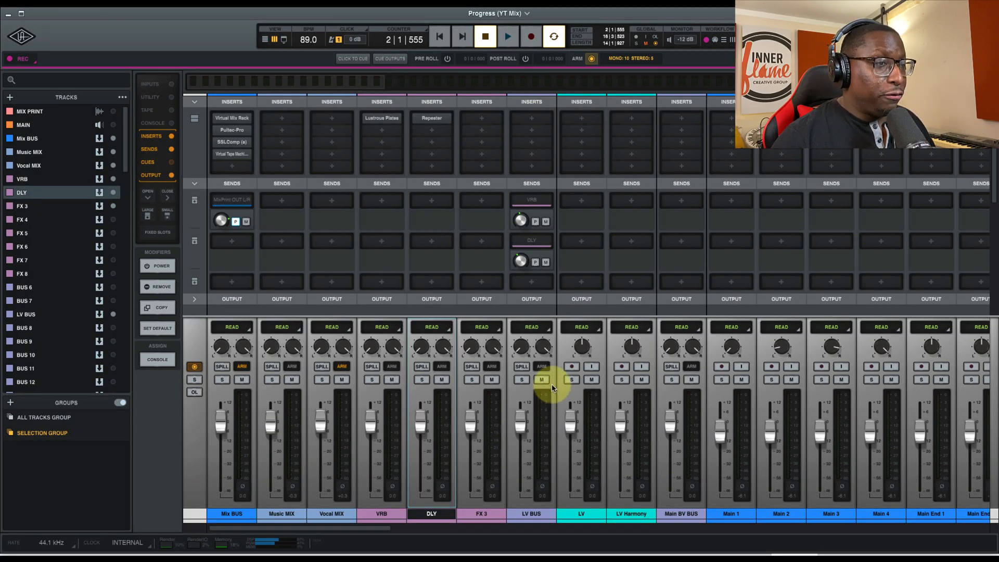
- Play the loop while moving the LV BUS fader down and up to check the sends' response, returning it to 0
key("space")
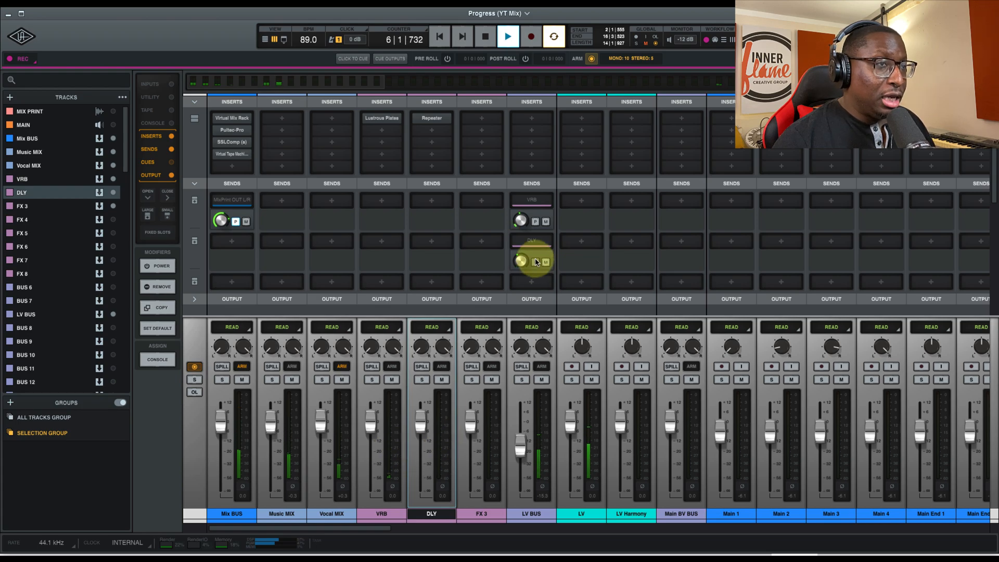
left_click_drag(520, 452, 523, 428)
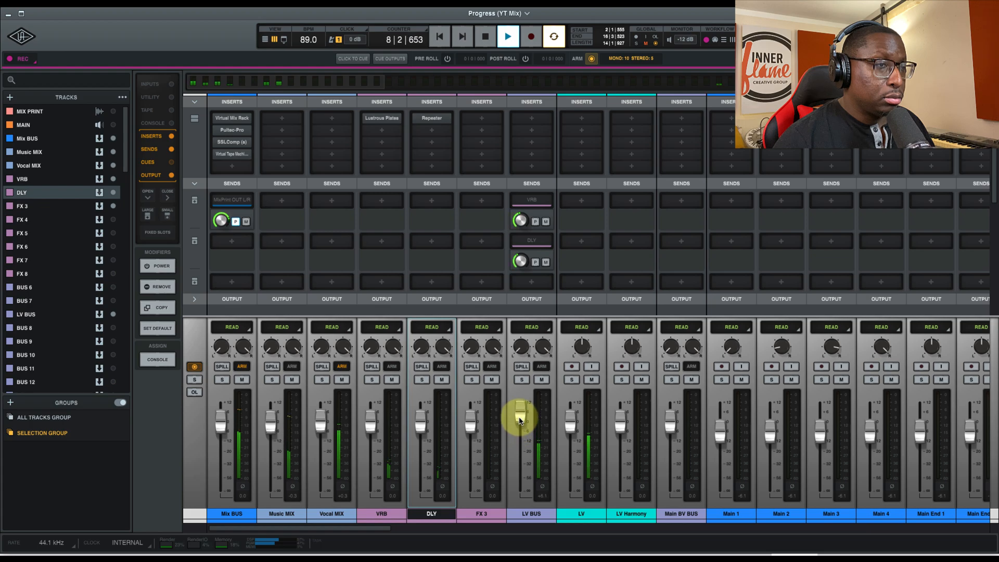
left_click_drag(519, 420, 517, 401)
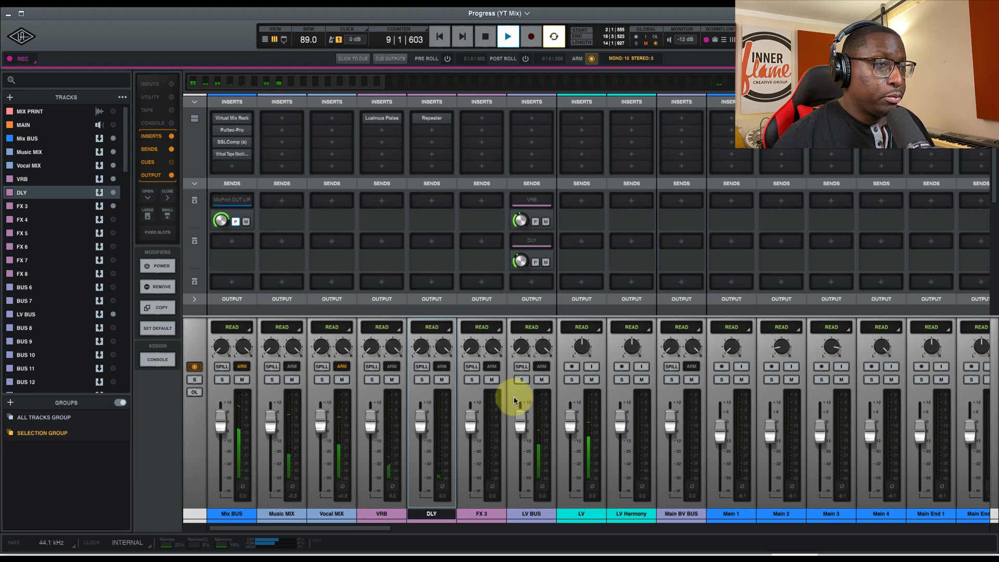
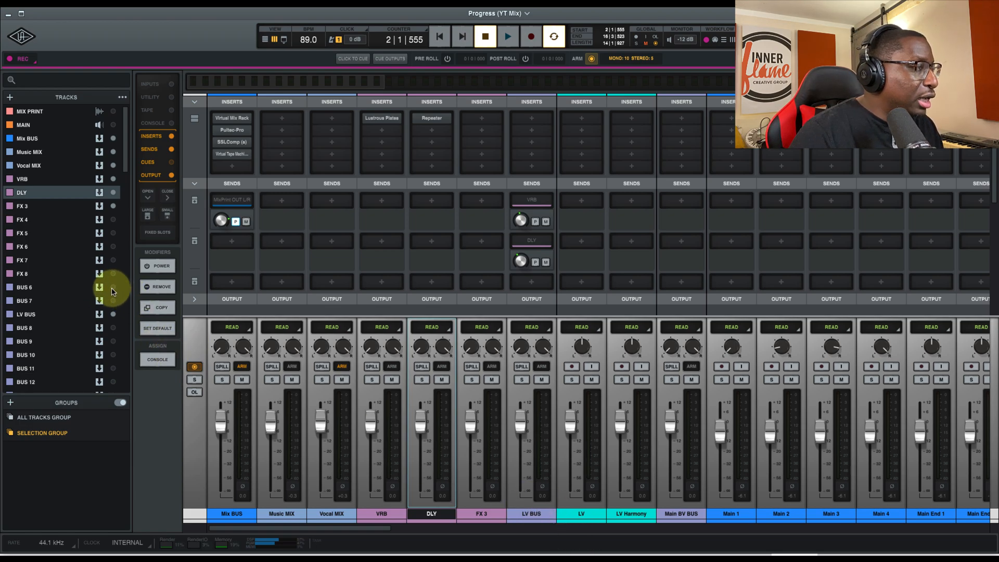
- Show BUS 6 and BUS 11 in the mixer and move both to sit directly after LV Harmony, BUS 11 first
left_click(113, 288)
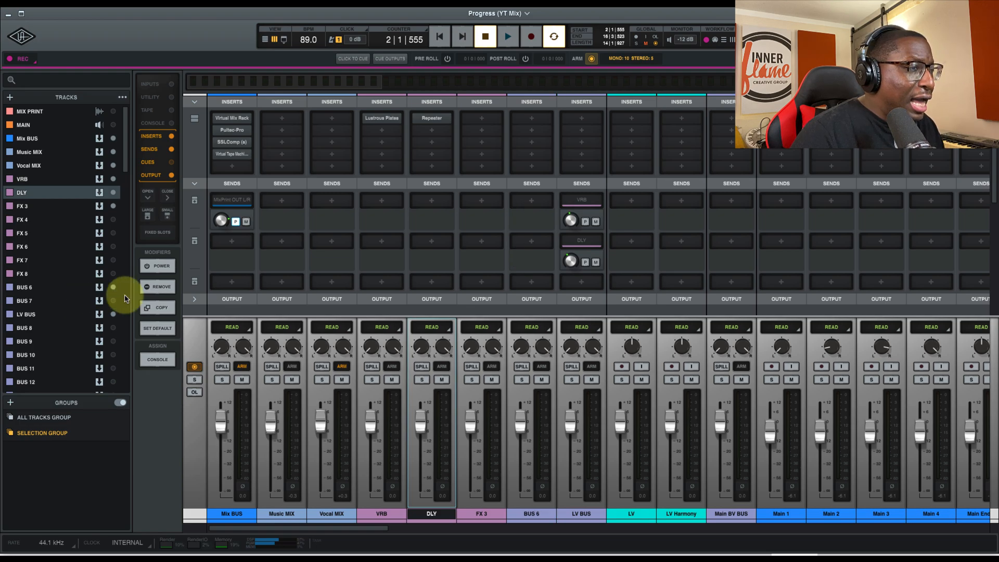
left_click_drag(535, 512, 648, 509)
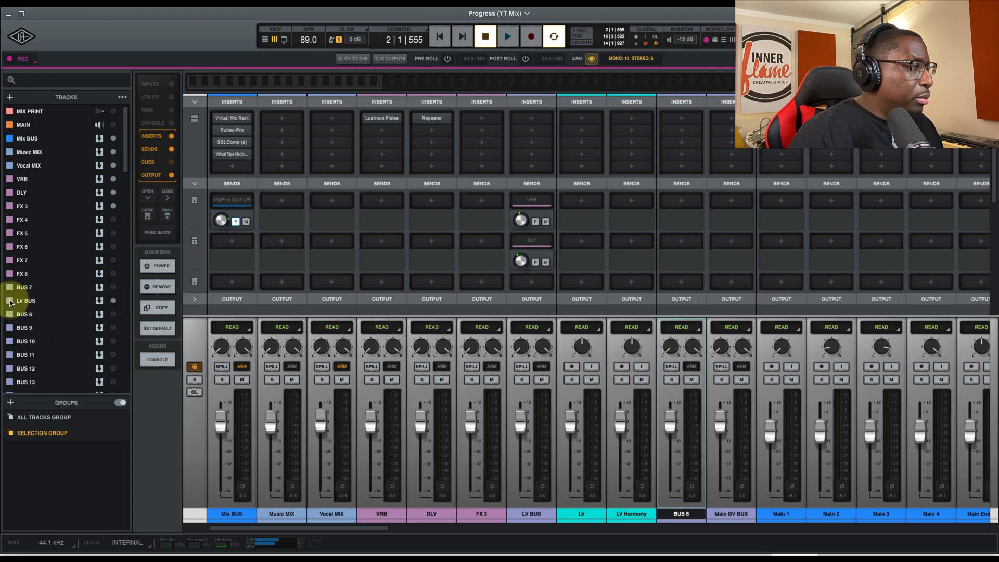
scroll(31, 308, "down", 5)
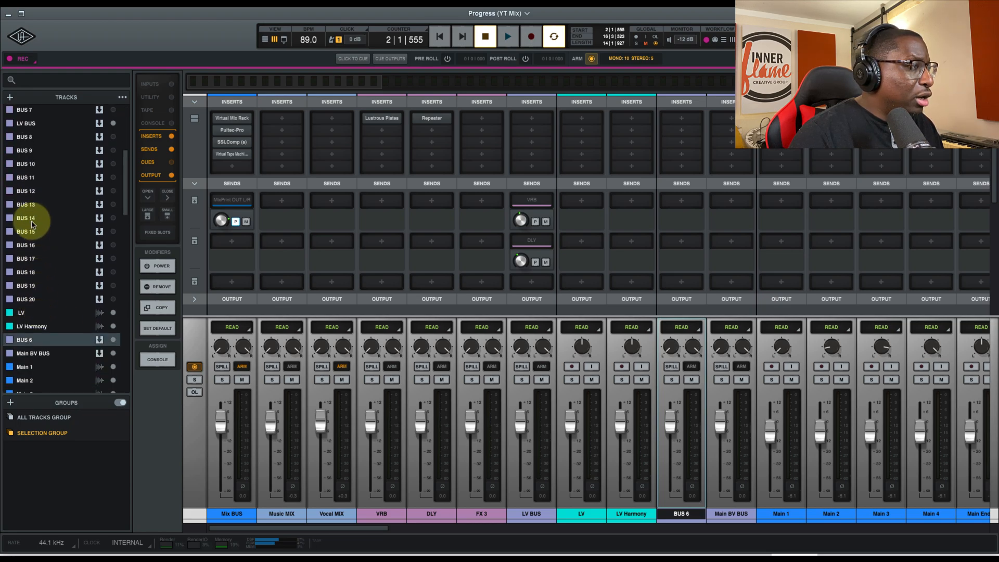
left_click(113, 177)
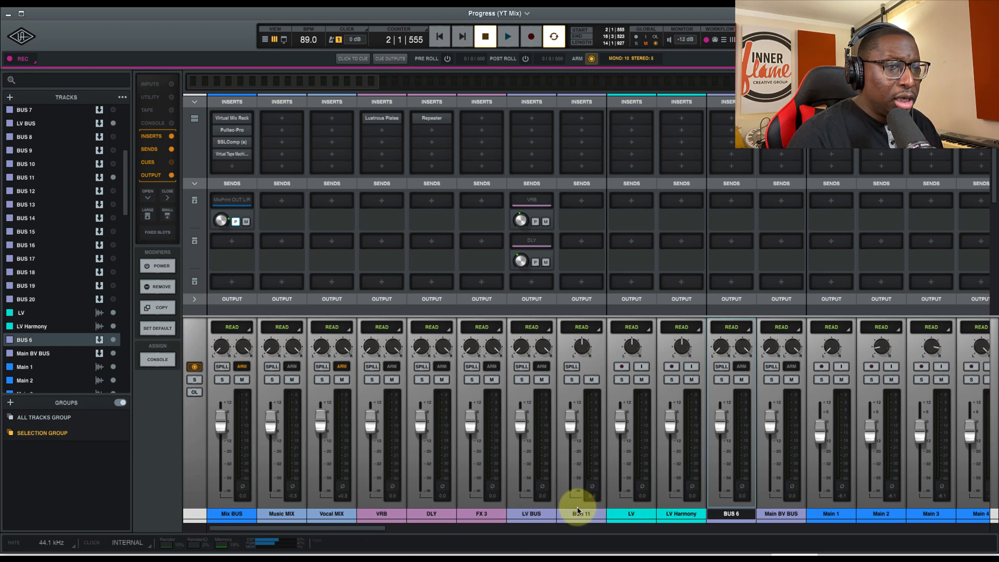
left_click(562, 511)
left_click_drag(566, 512, 679, 512)
- Rename BUS 11 as LV Oct and BUS 6 as LV Flange
double_click(679, 512)
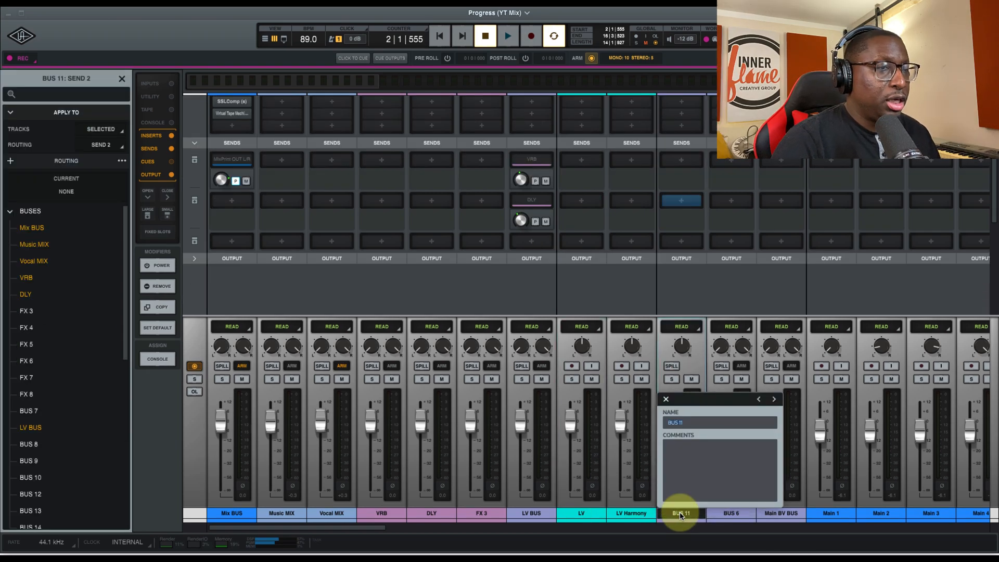
type("LV")
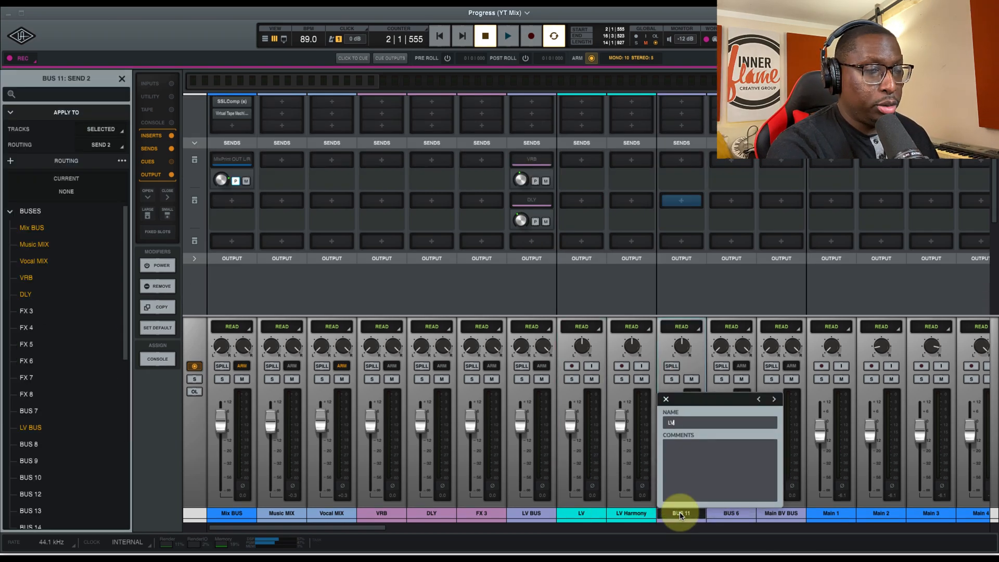
type(" Oct")
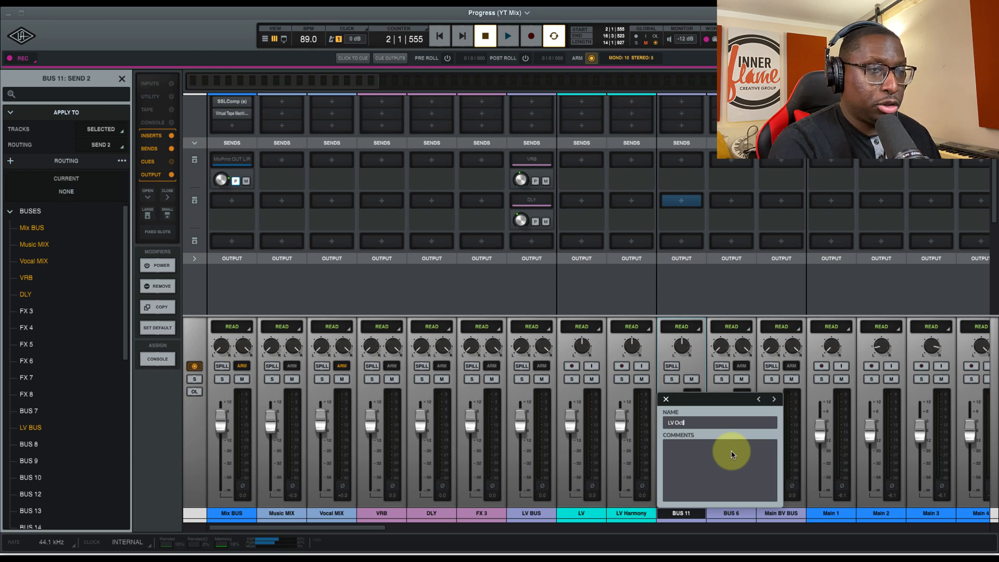
key("Return")
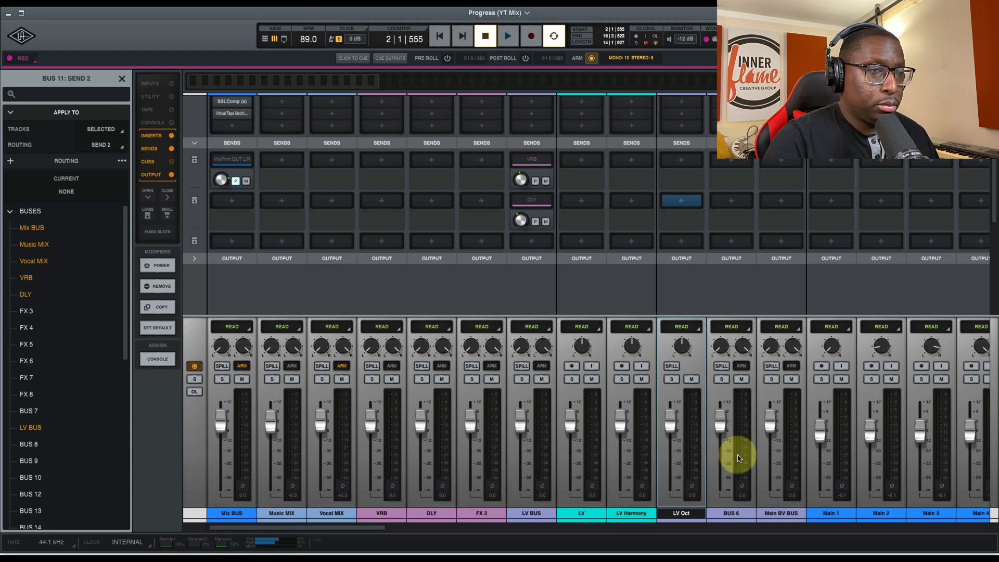
double_click(729, 512)
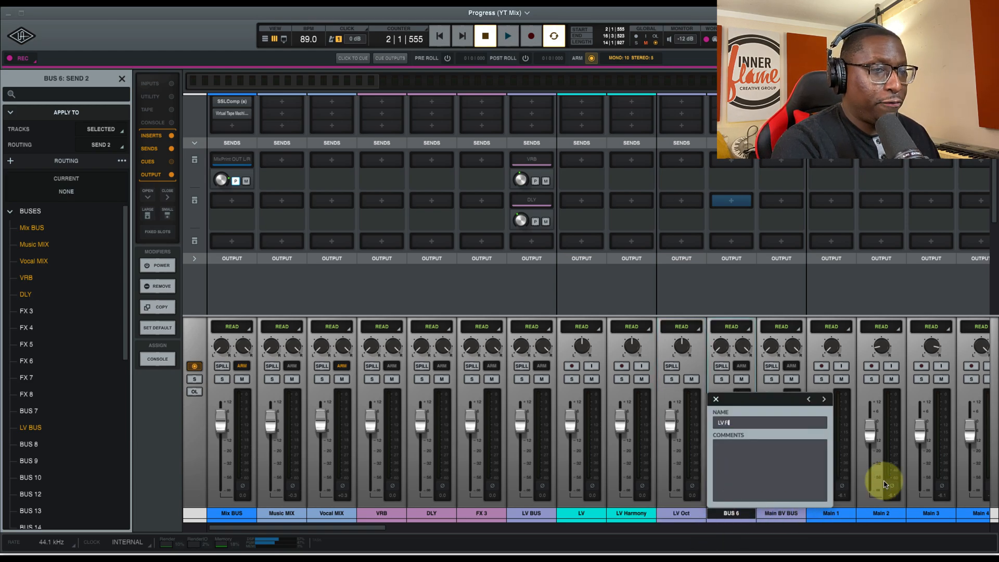
key("Return")
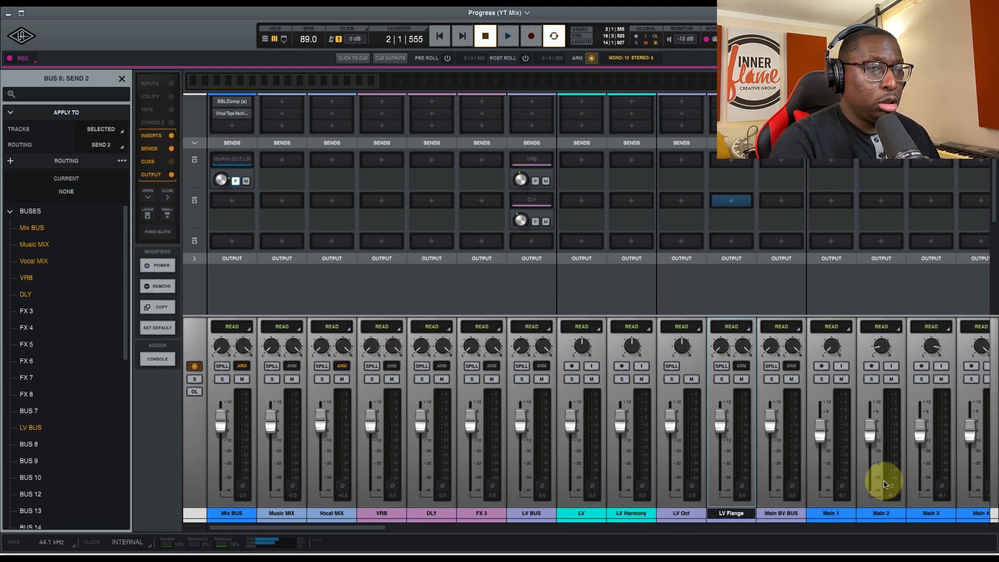
- Route the outputs of the LV Oct and LV Flange buses to LV BUS only
left_click(194, 258)
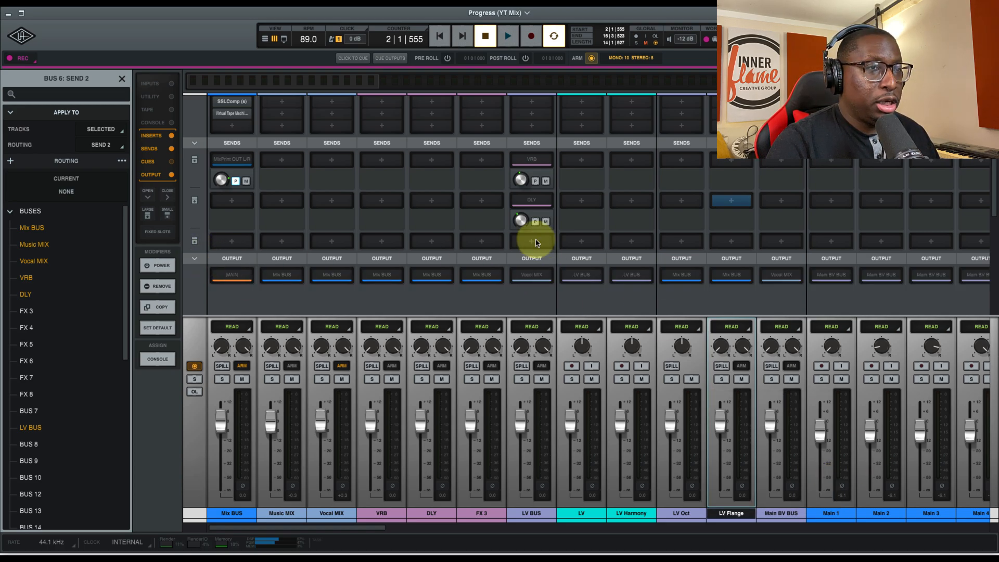
left_click(673, 515, "shift")
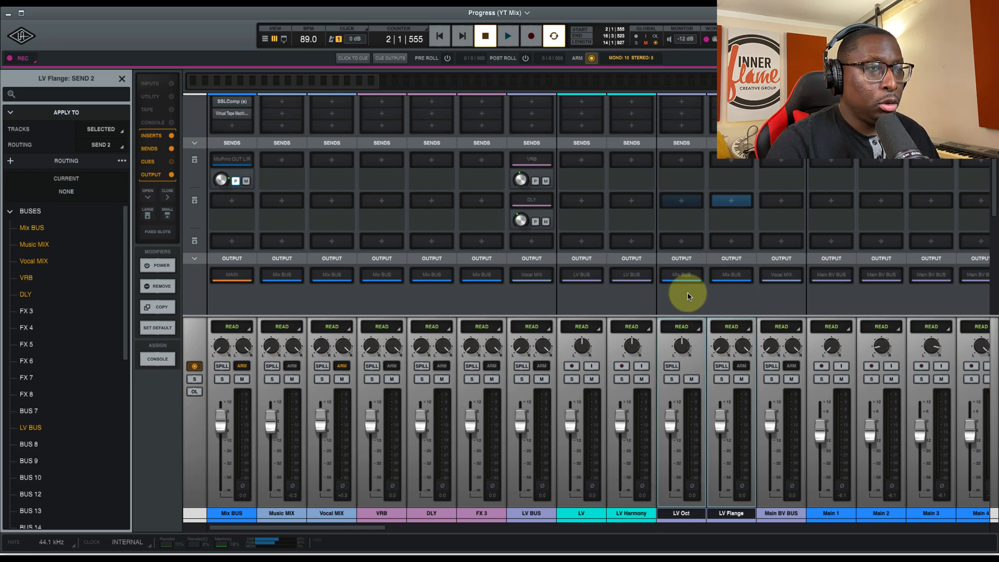
left_click(683, 276)
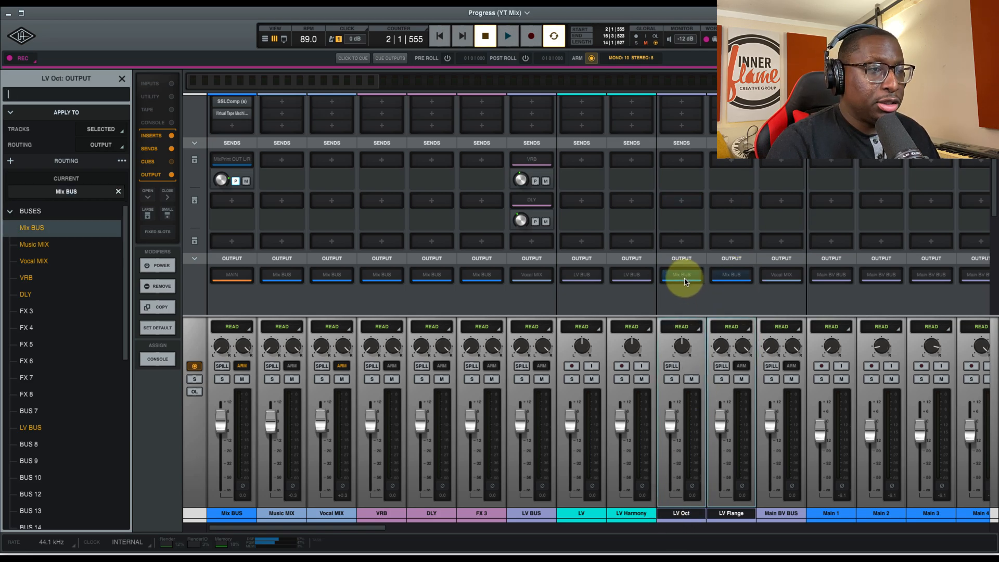
left_click(33, 428, "shift")
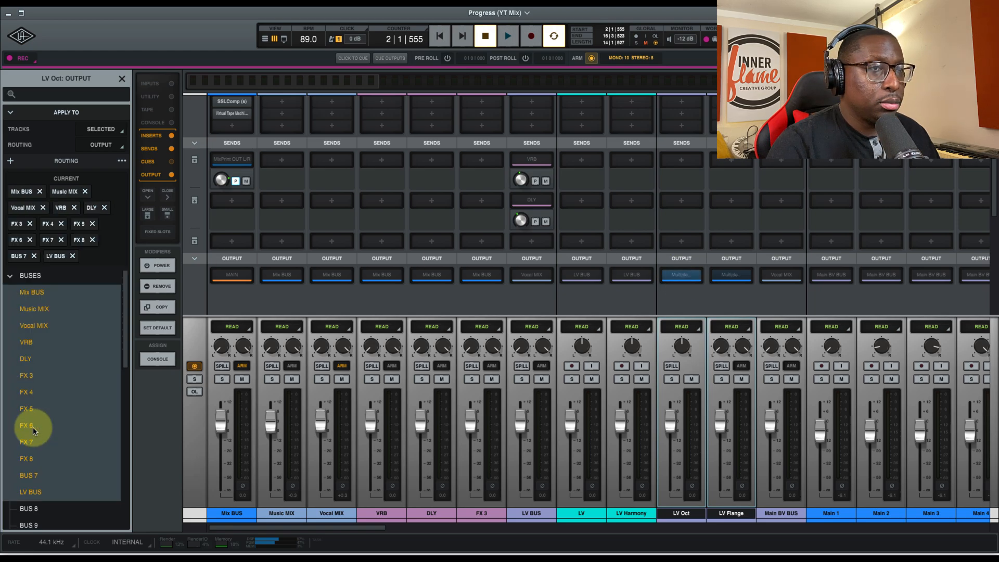
left_click(59, 284)
left_click(9, 276)
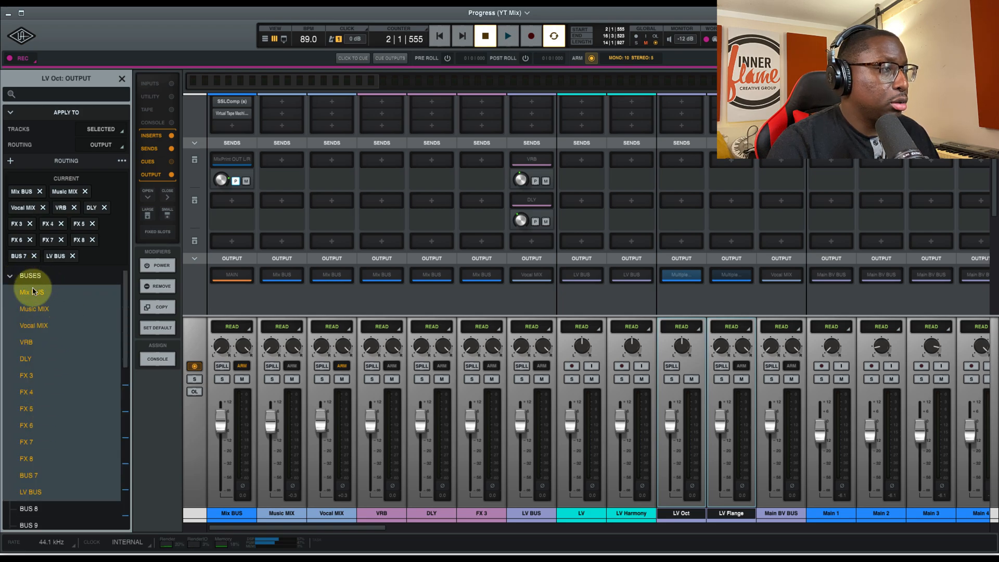
left_click(33, 492)
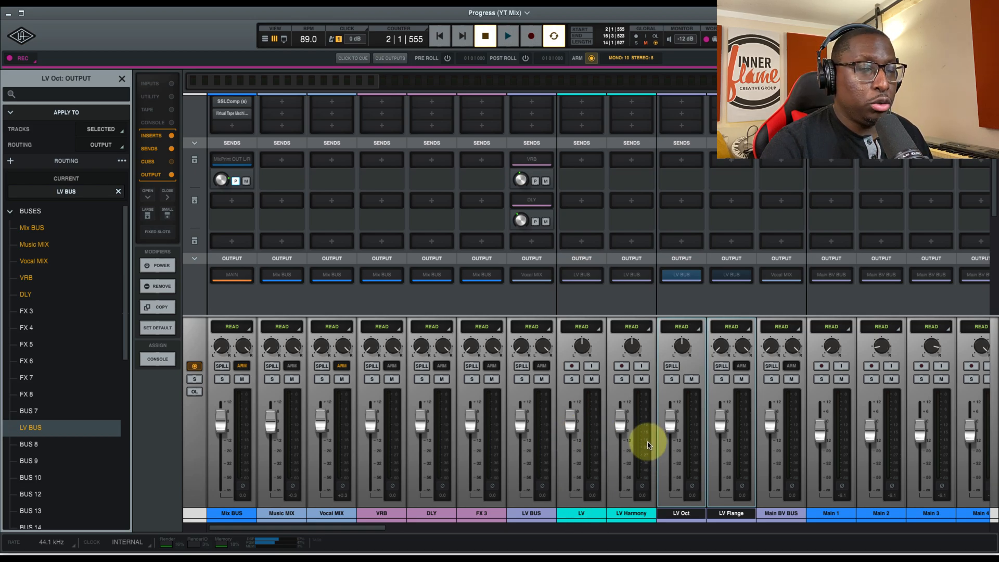
- Assign the LV track's first send to LV Oct and its second send to LV Flange
left_click(581, 160)
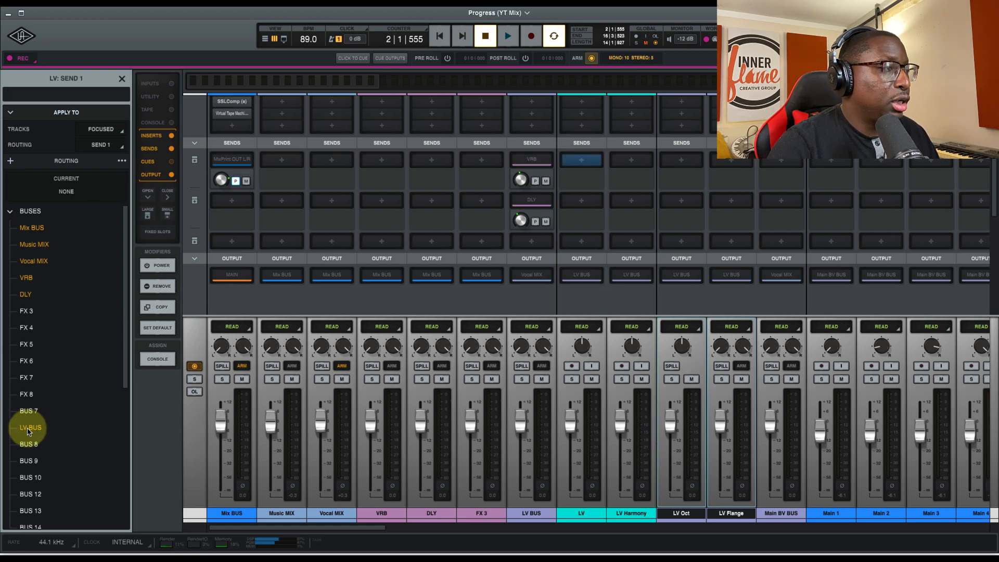
scroll(23, 424, "down", 5)
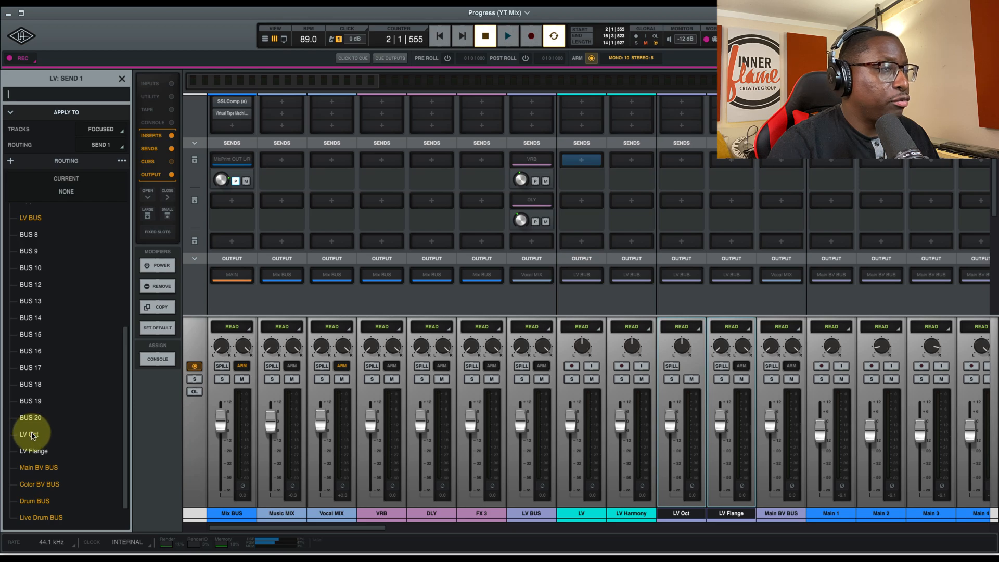
left_click(29, 435)
left_click(581, 201)
scroll(73, 403, "down", 2)
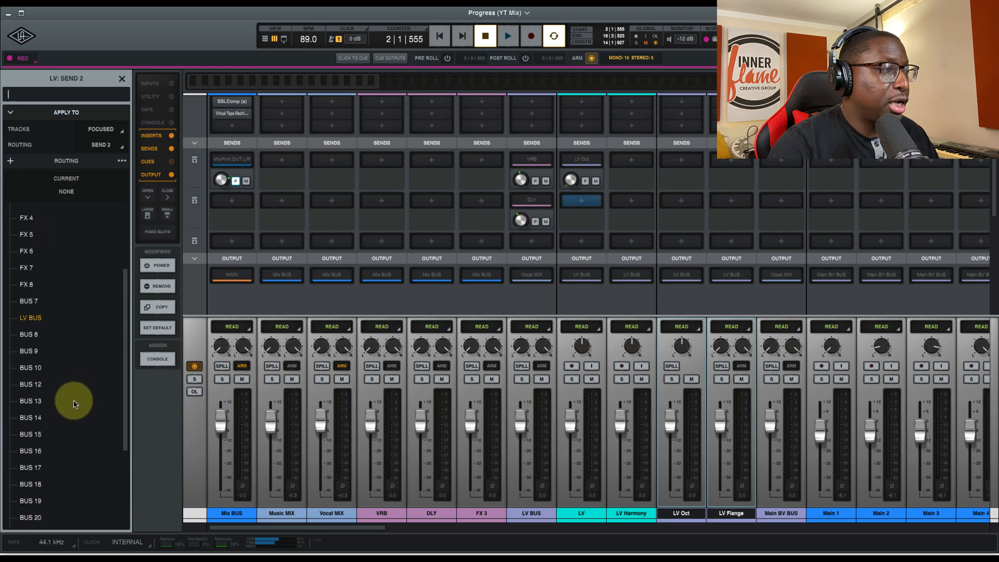
scroll(74, 404, "down", 4)
scroll(60, 444, "down", 1)
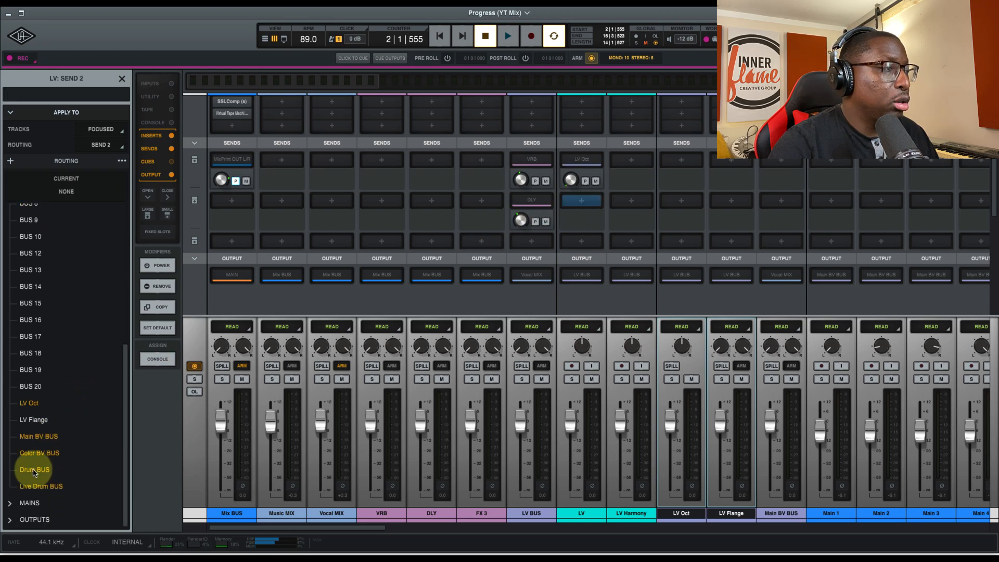
left_click(35, 424)
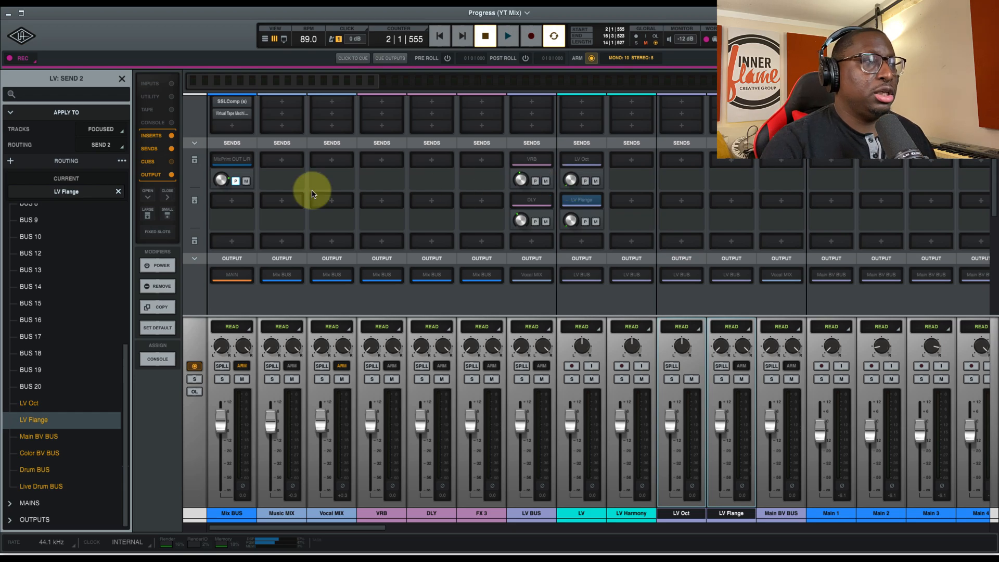
- Set the LV track's LV Oct and LV Flange sends to pre-fader, and mute both effect buses
left_click(194, 160)
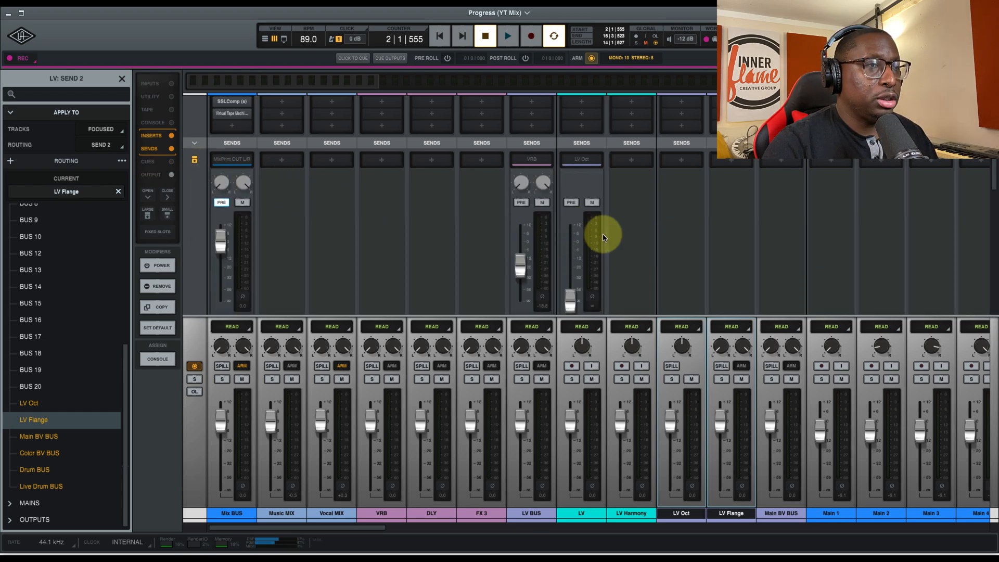
scroll(603, 235, "down", 1)
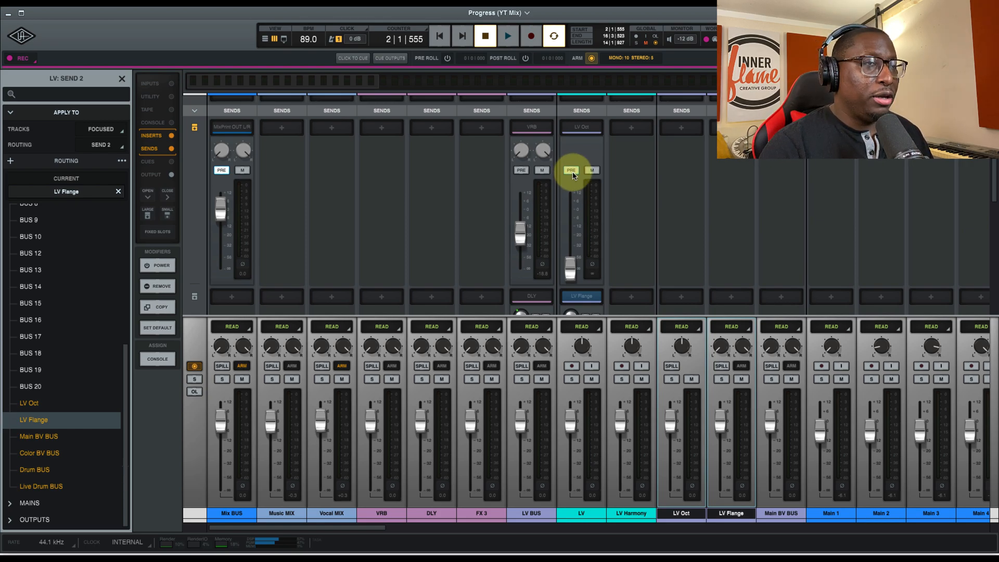
left_click(196, 129)
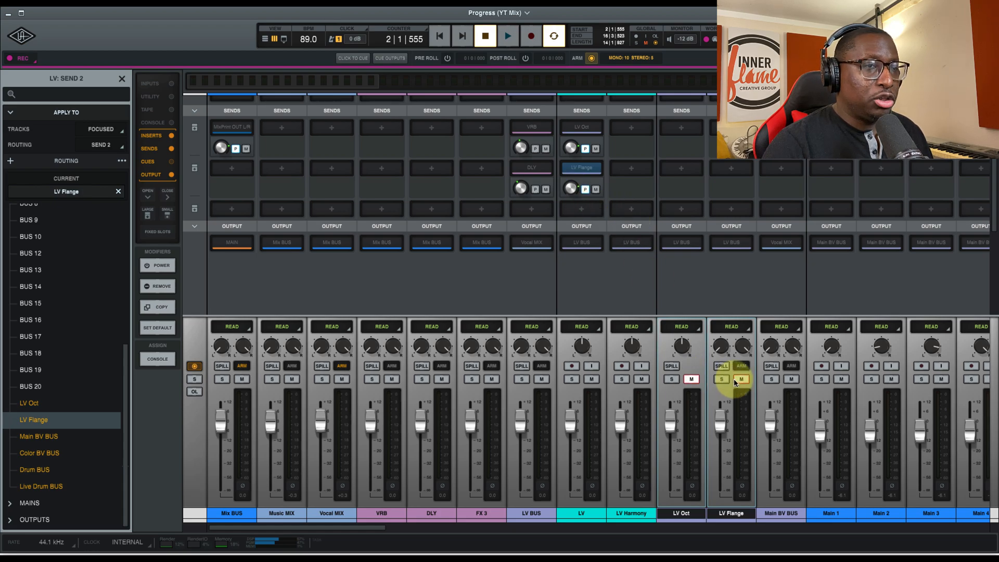
left_click(641, 511)
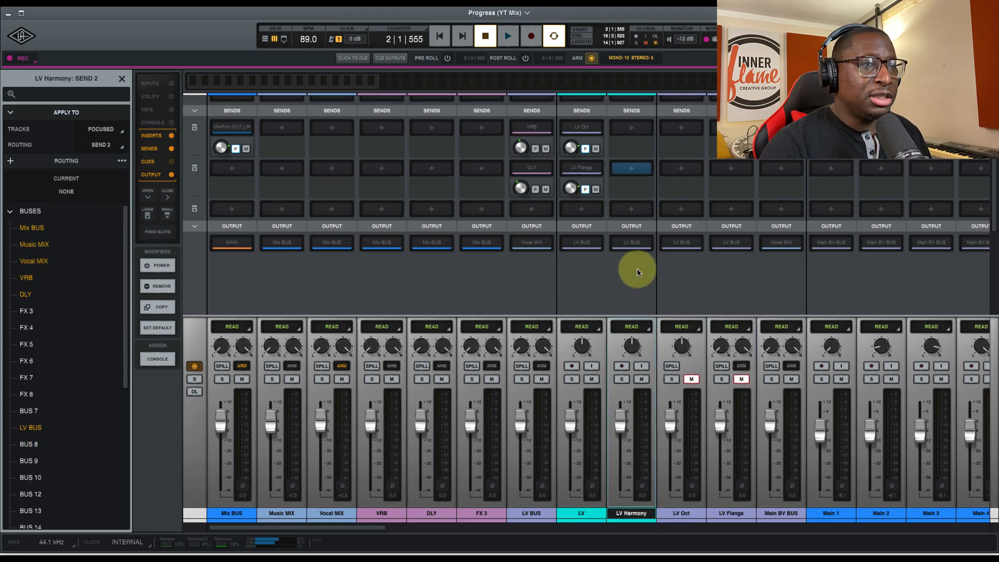
- Play the loop with the LV fader fully down, toggling the LV Flange mute to check the pre-fader send, then return the fader to about +0.4 dB
key("space")
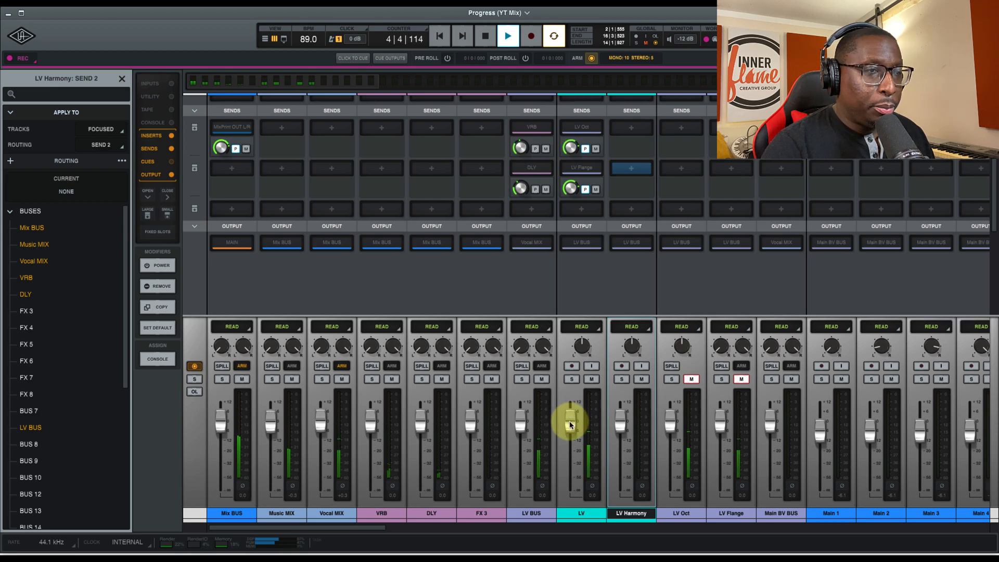
left_click_drag(580, 462, 580, 507)
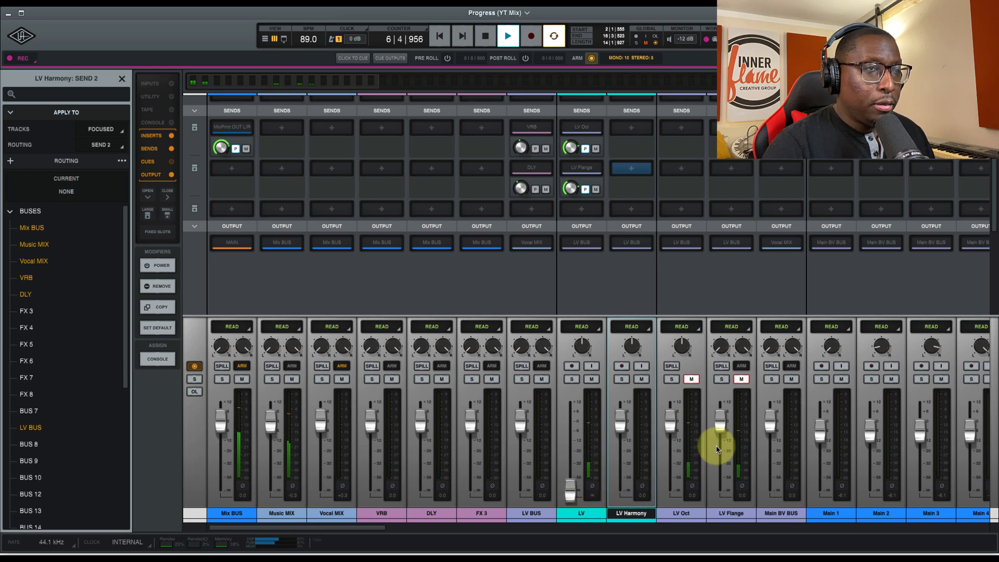
left_click(691, 380)
left_click(741, 380)
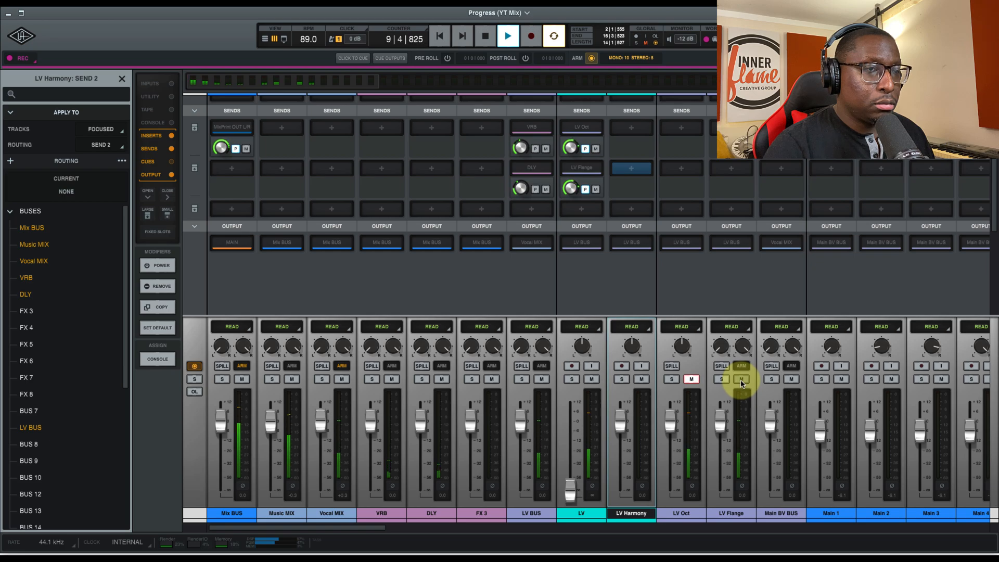
left_click(741, 380)
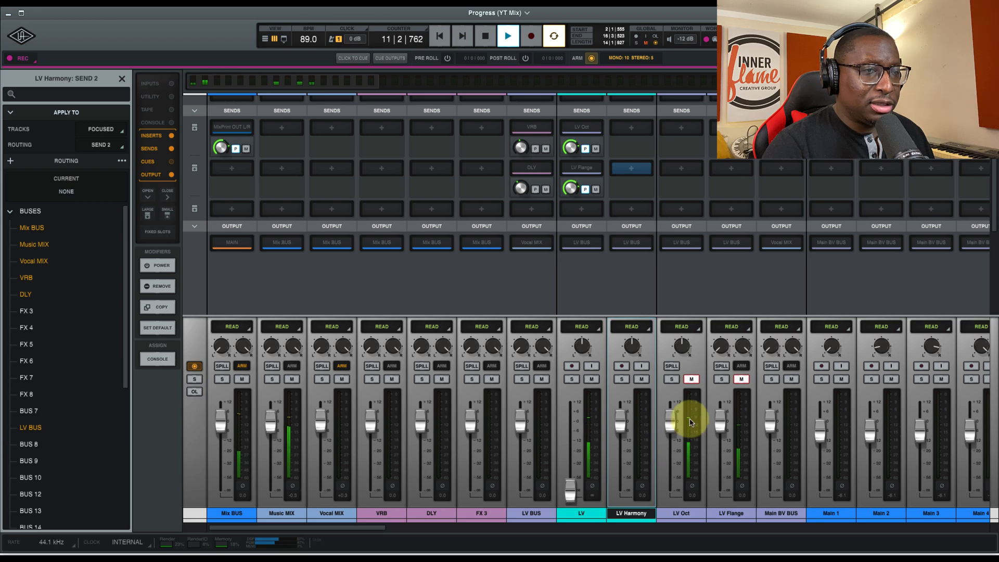
left_click(741, 379)
key("space")
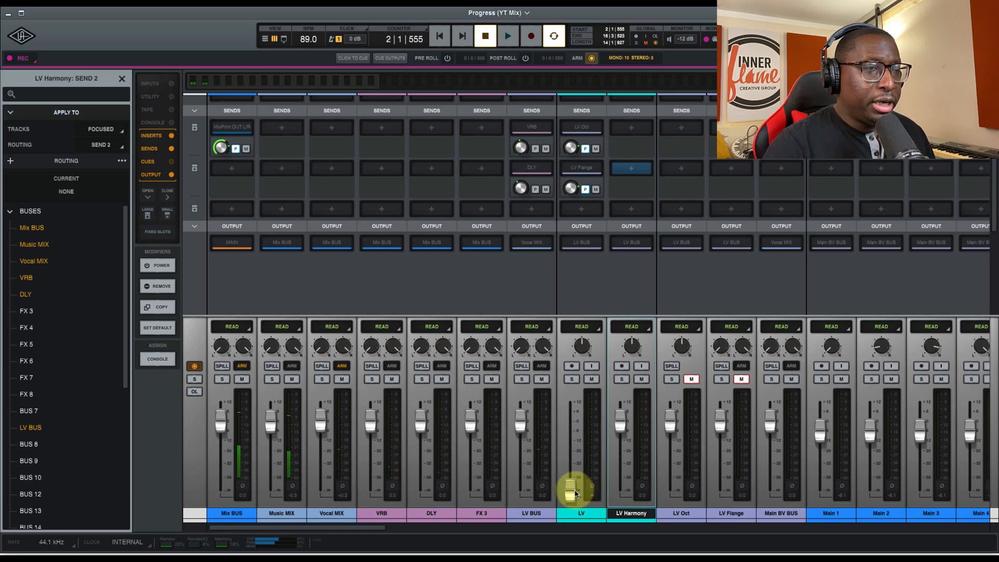
left_click_drag(571, 488, 584, 440)
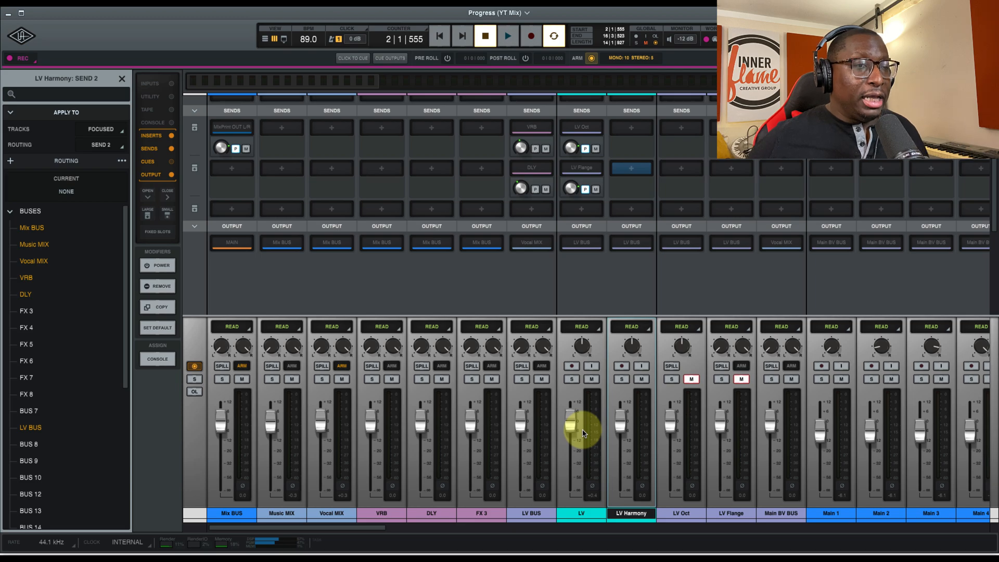
- Unmute the LV Flange bus, load the MFlanger plug-in in its first insert slot, and move the plug-in window clear of the LV channels
left_click(742, 379)
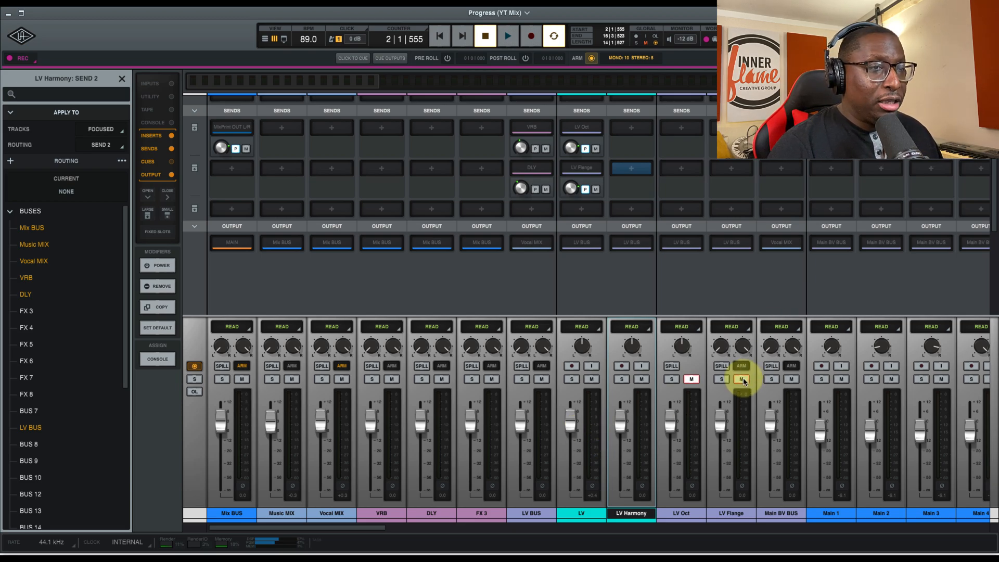
left_click(730, 128)
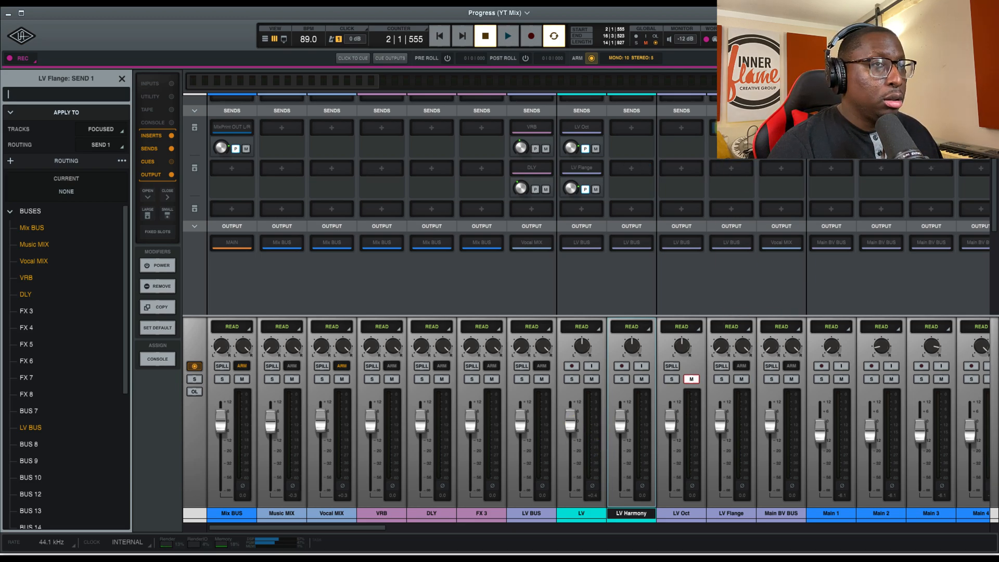
left_click(194, 112)
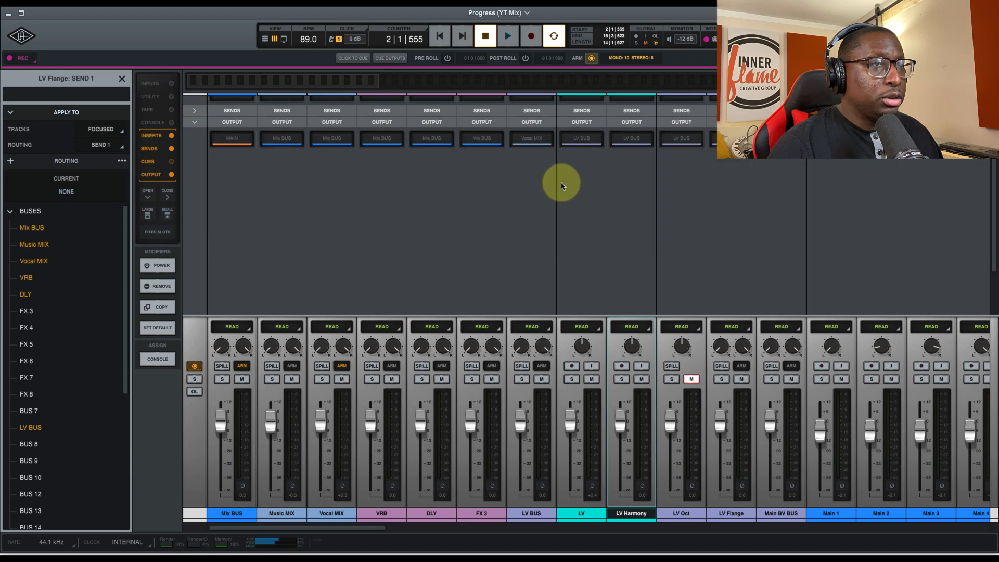
scroll(561, 184, "up", 3)
scroll(676, 153, "up", 1)
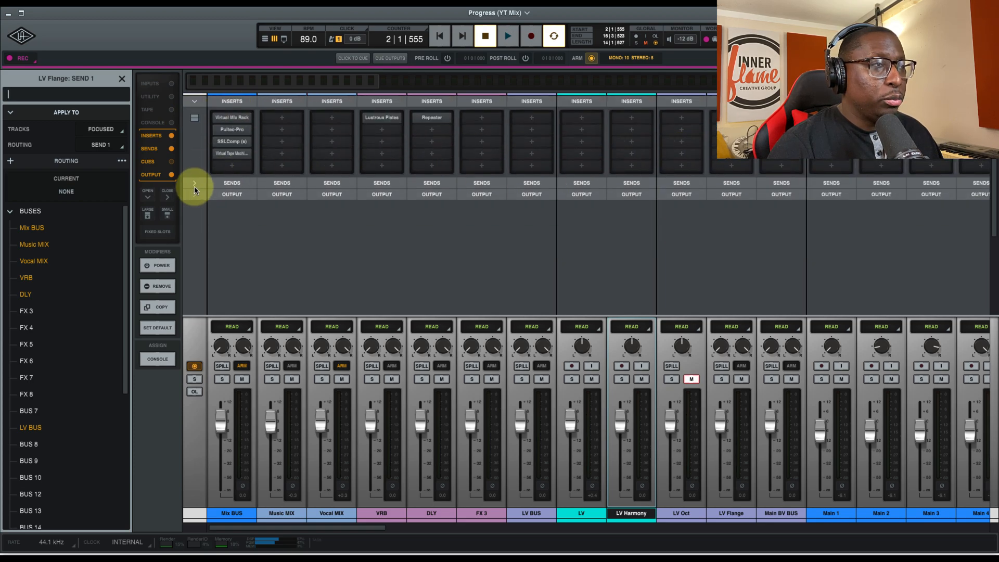
left_click(194, 184)
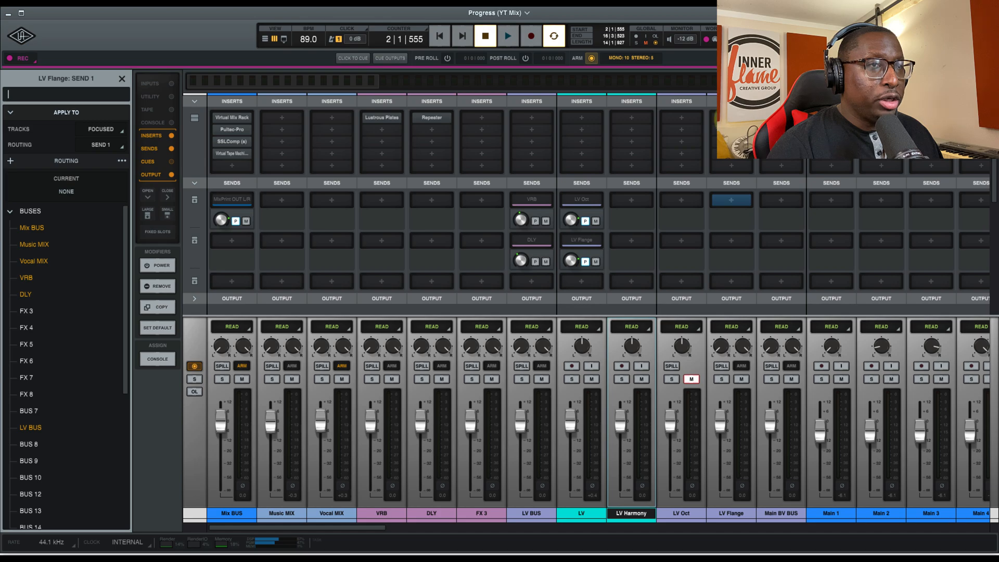
type("flanger")
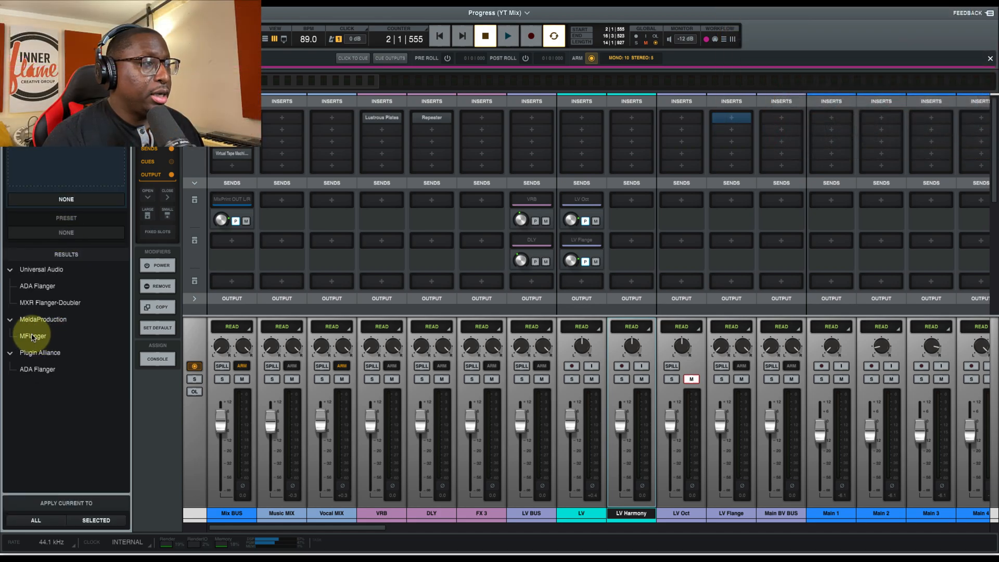
left_click(32, 336)
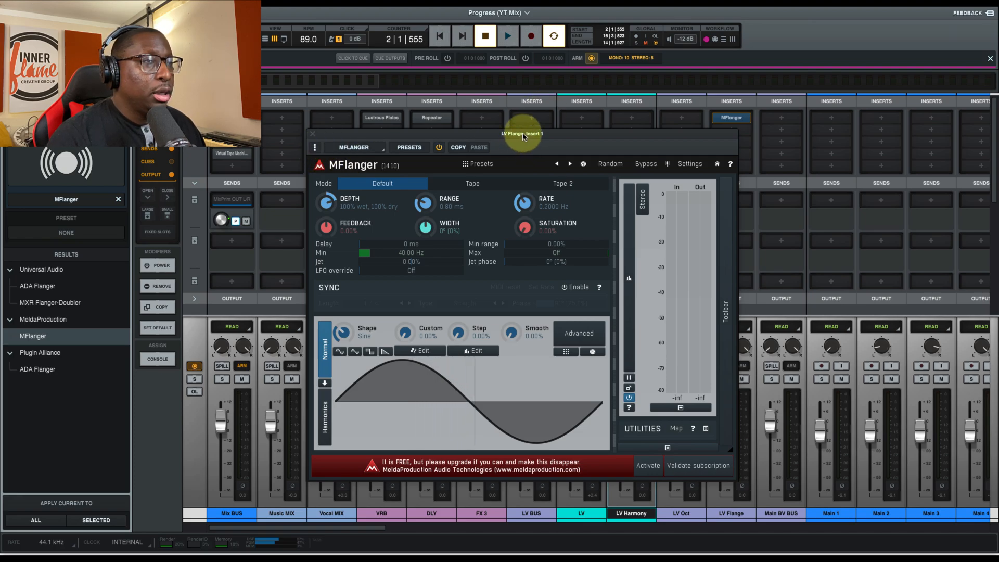
left_click_drag(522, 137, 302, 116)
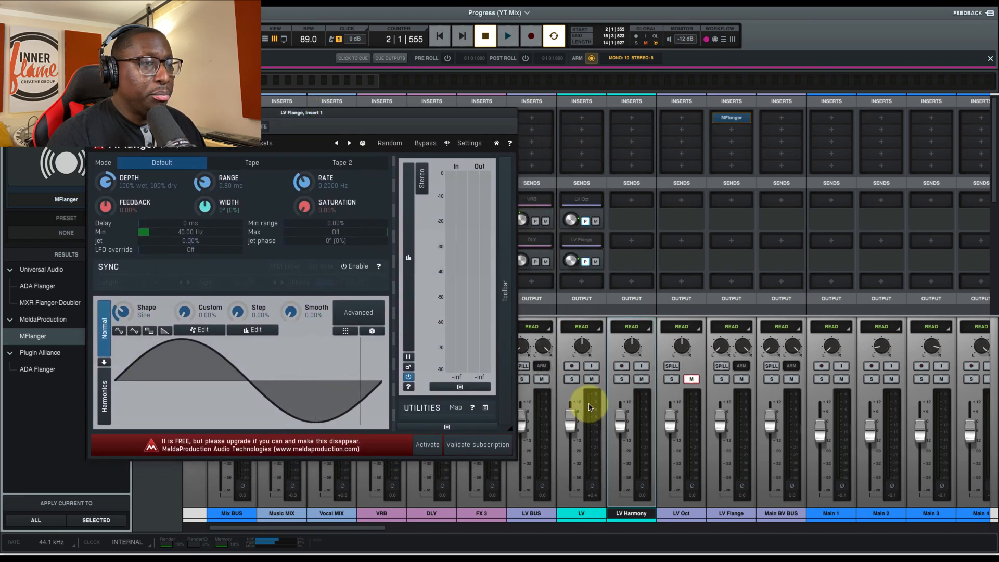
- Mute the LV track and play the loop to hear the flange bus without the dry vocal, then stop and close the MFlanger window
left_click(591, 379)
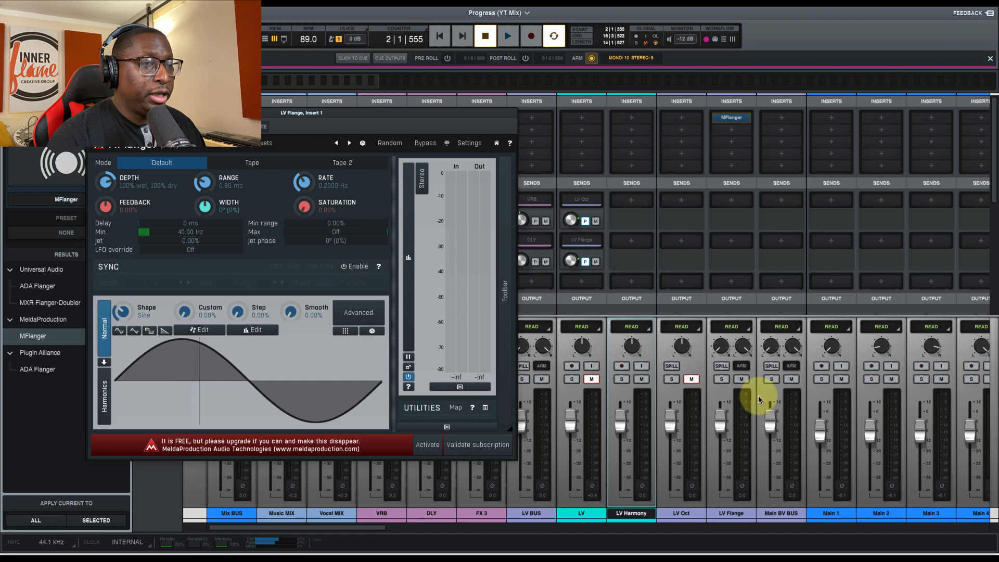
key("space")
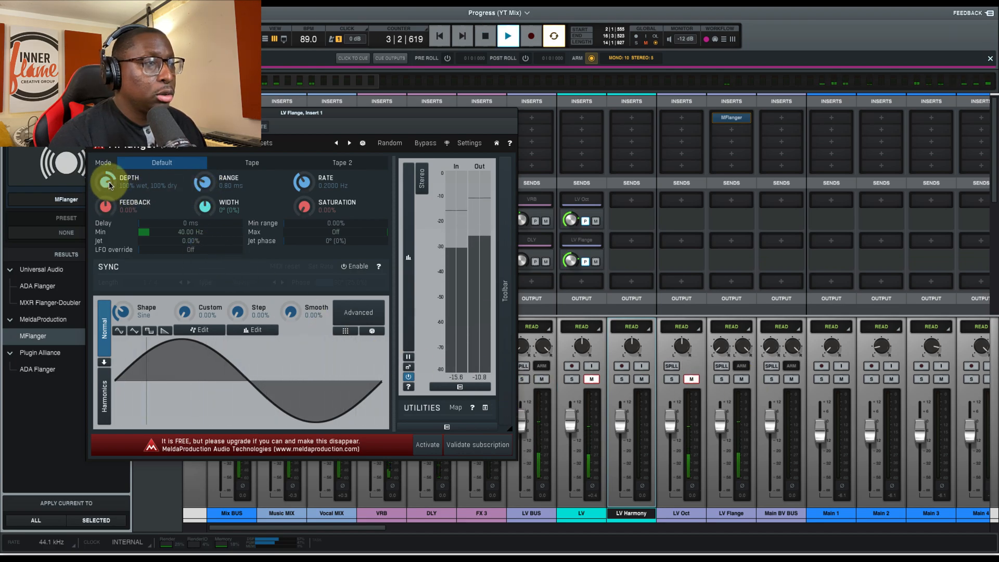
key("space")
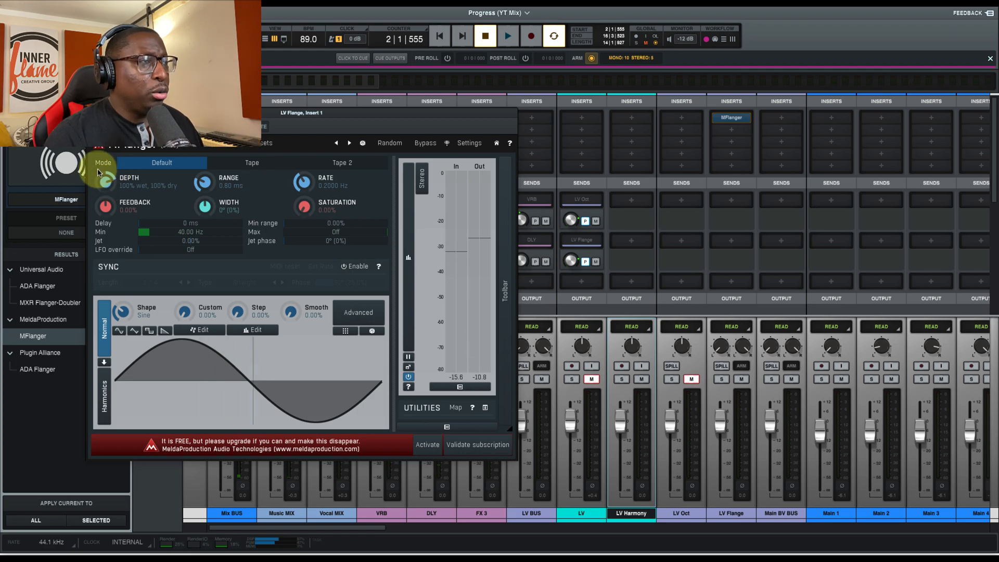
left_click(94, 112)
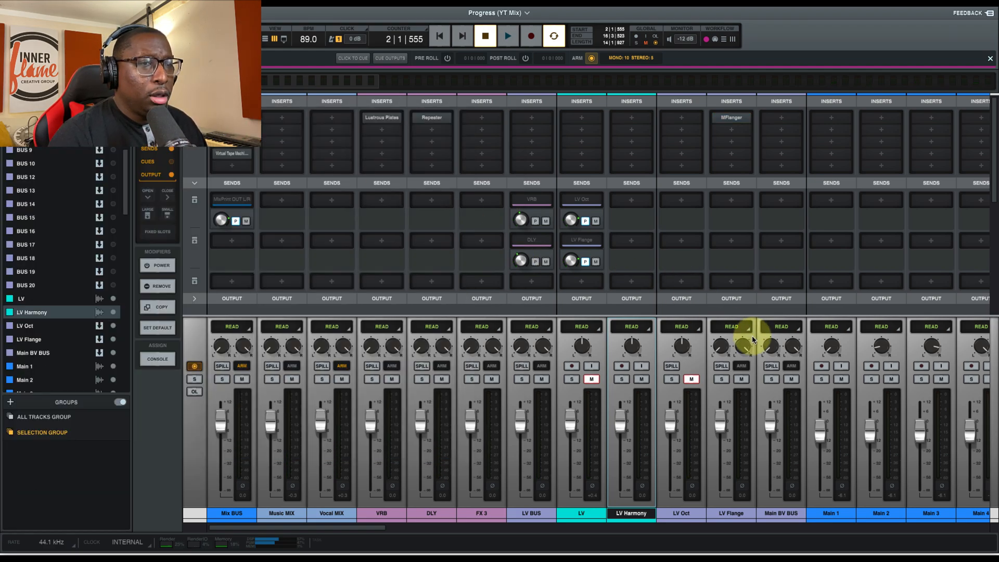
- Unmute the LV track and play the loop to hear the dry vocal together with the LV Flange bus, then stop
left_click(591, 379)
left_click(592, 379)
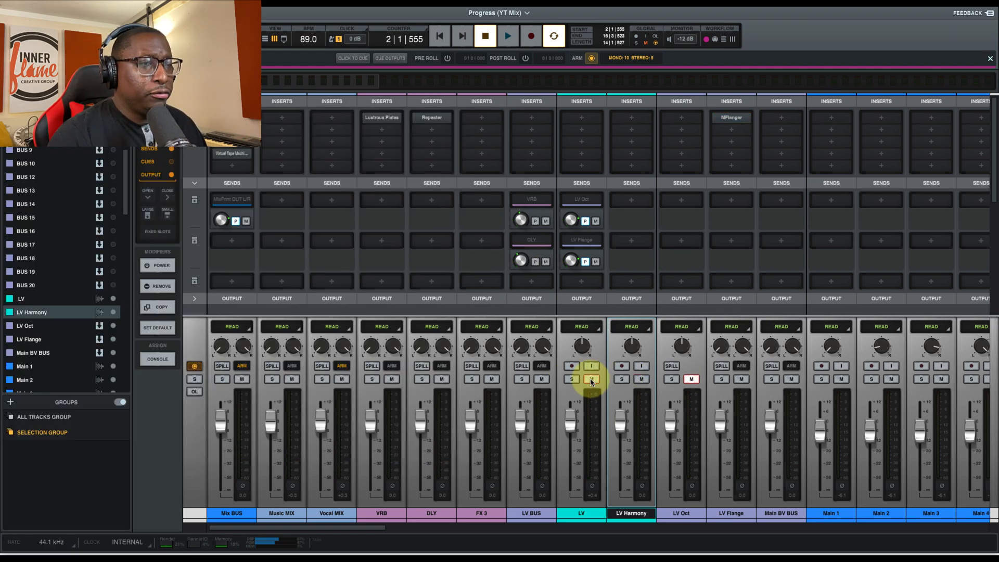
key("space")
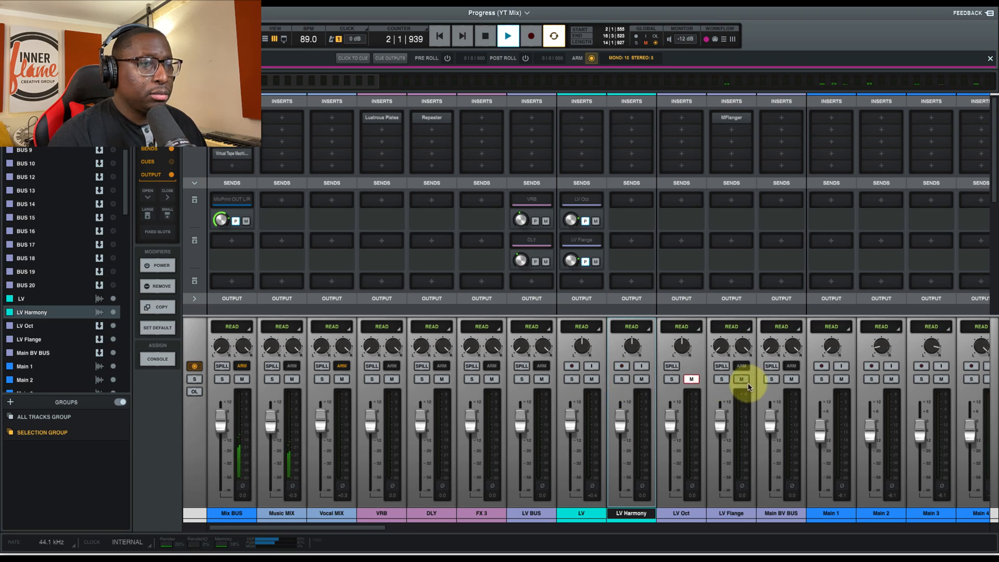
key("space")
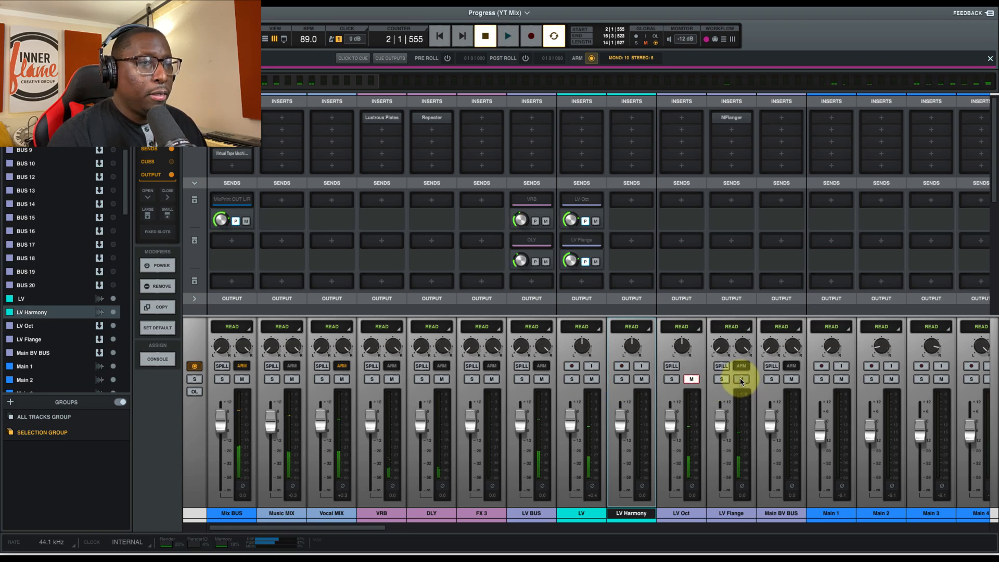
- Mute the LV Flange bus, unmute LV Oct, load kHs Pitch Shifter in LV Oct's first insert slot with its pitch lowered, and close the plug-in window
left_click(741, 378)
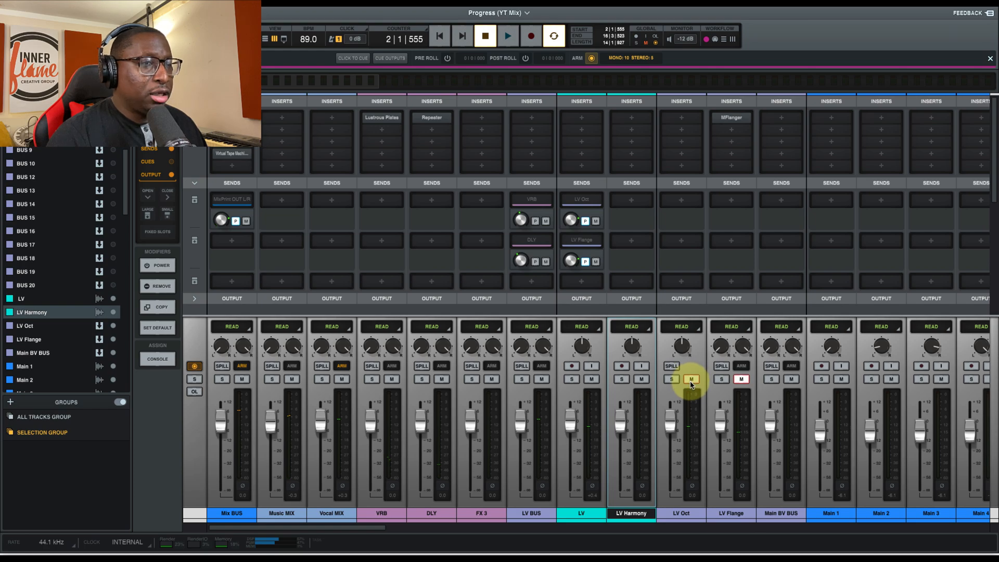
left_click(678, 116)
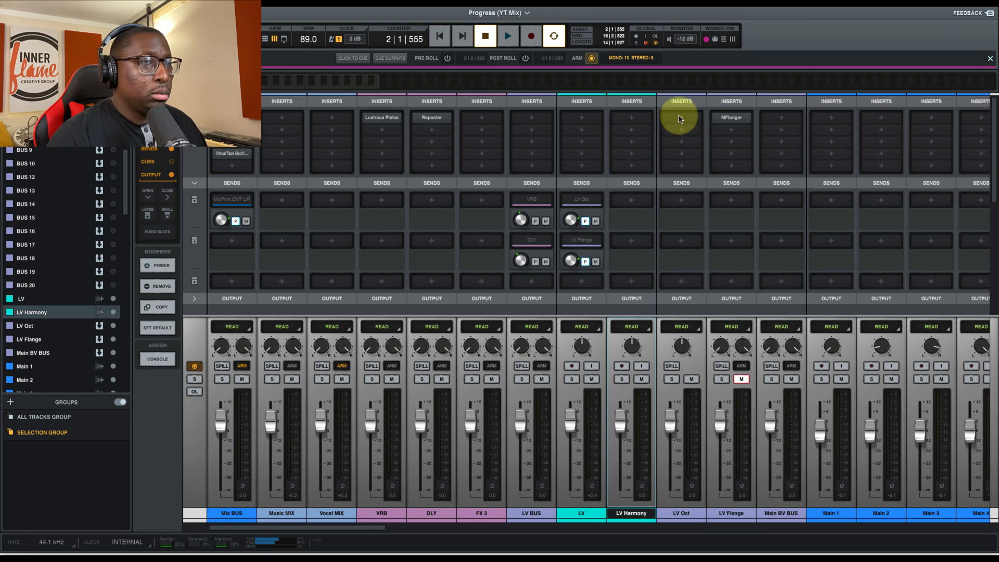
type("pitch")
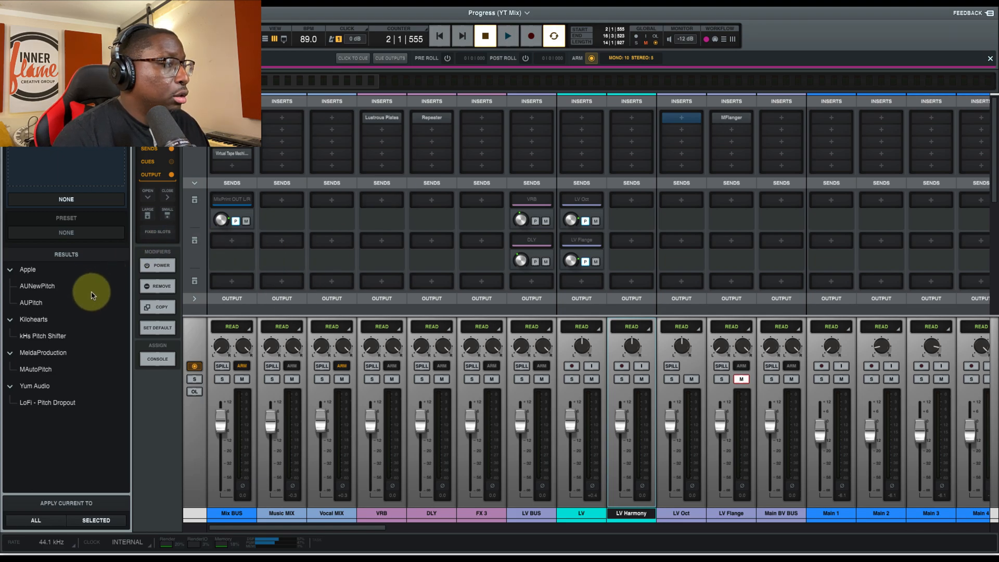
double_click(47, 336)
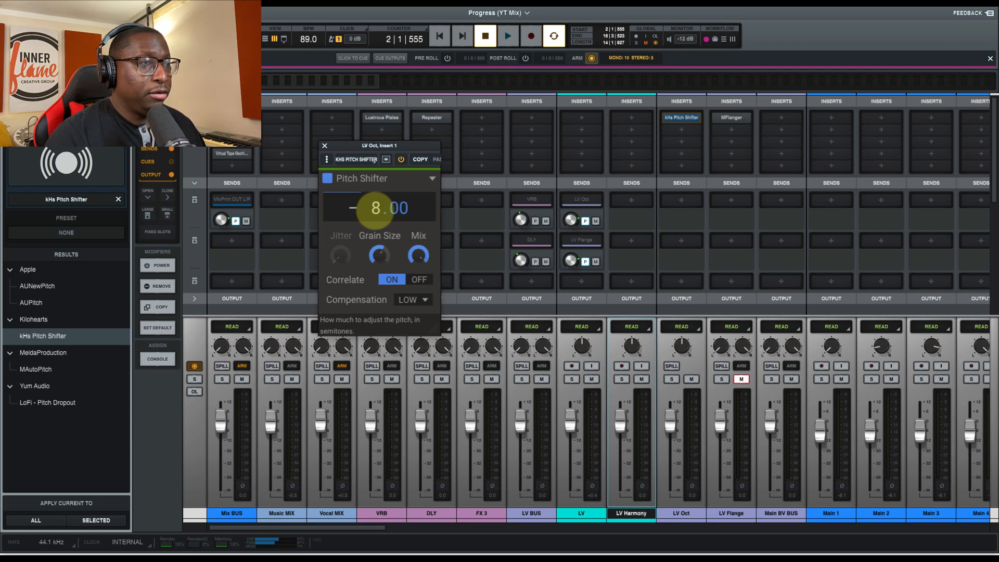
left_click(325, 145)
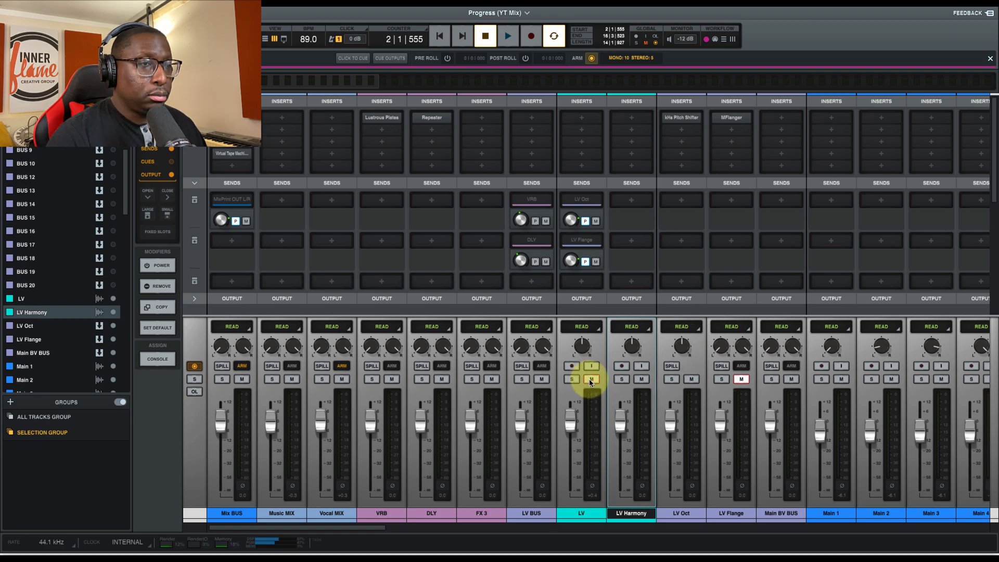
- Play the loop to hear the LV Oct bus with the dry vocal, then mute the LV track and play the octave effect without it
key("space")
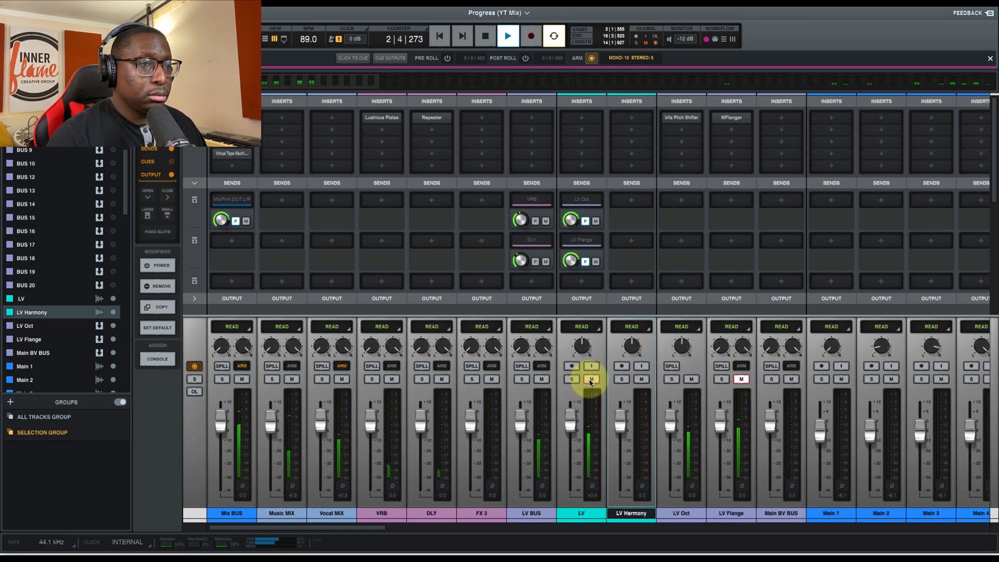
key("space")
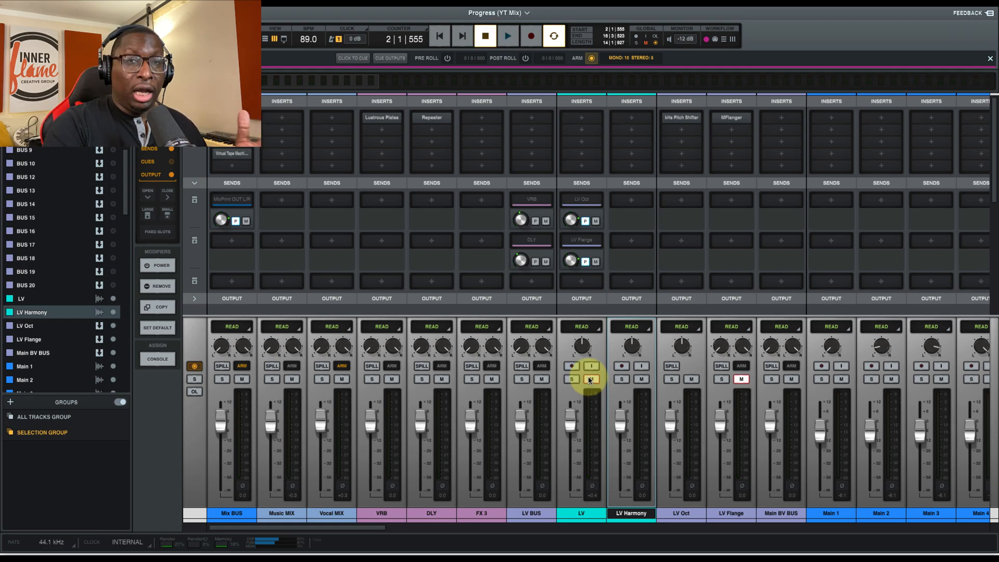
left_click(589, 379)
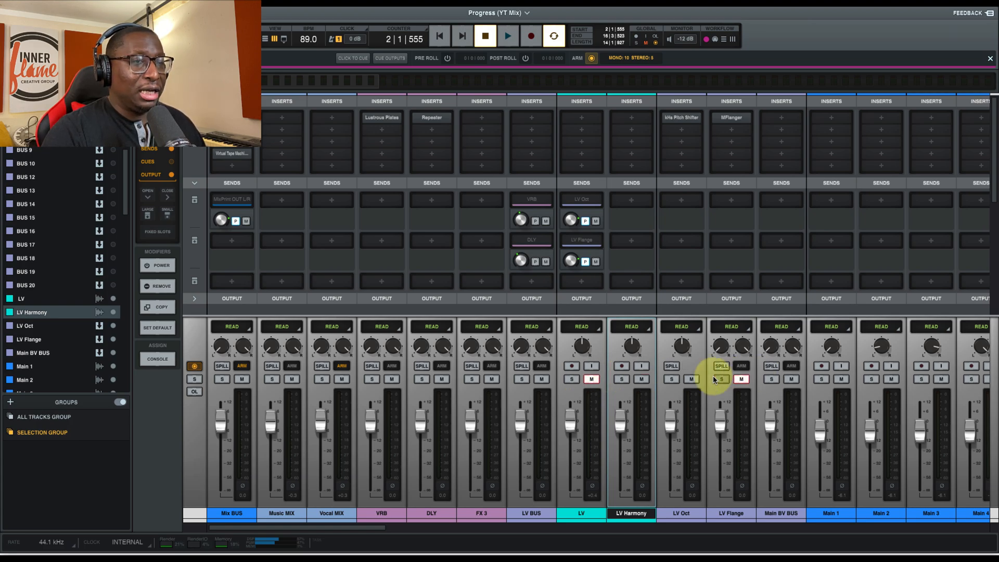
key("space")
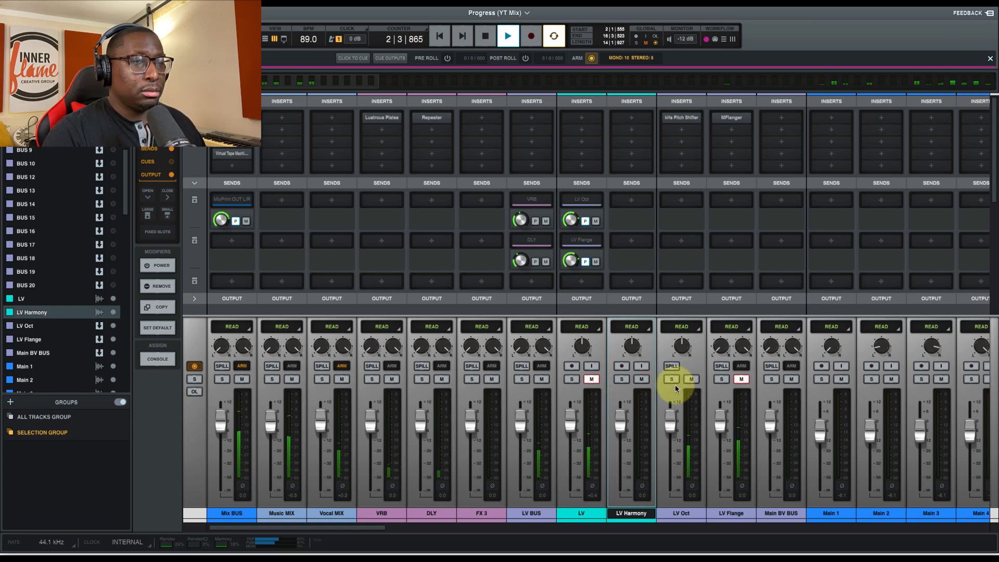
key("space")
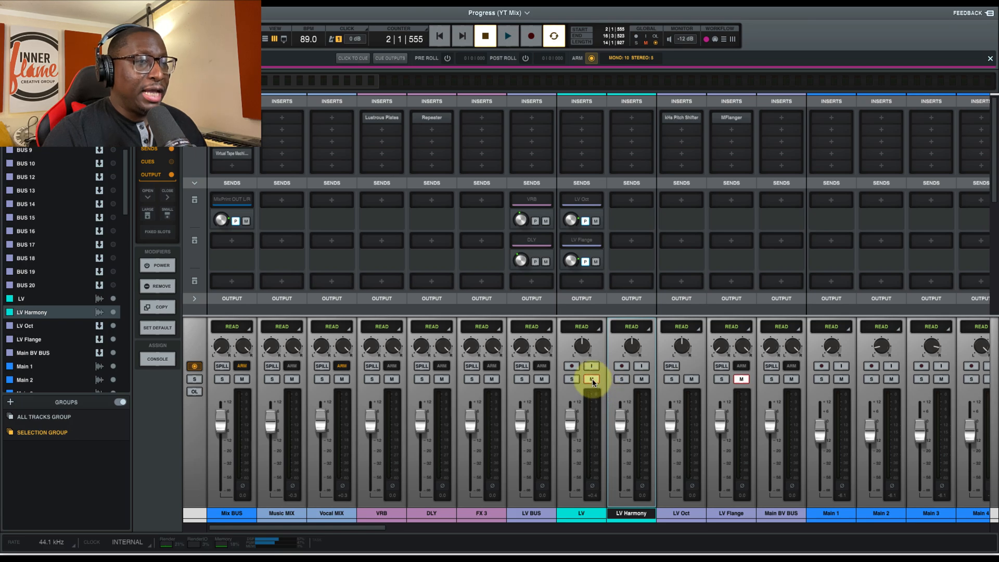
- Unmute the LV track and the LV Flange bus, and play the loop to hear the dry vocal with both effect buses
left_click(741, 379)
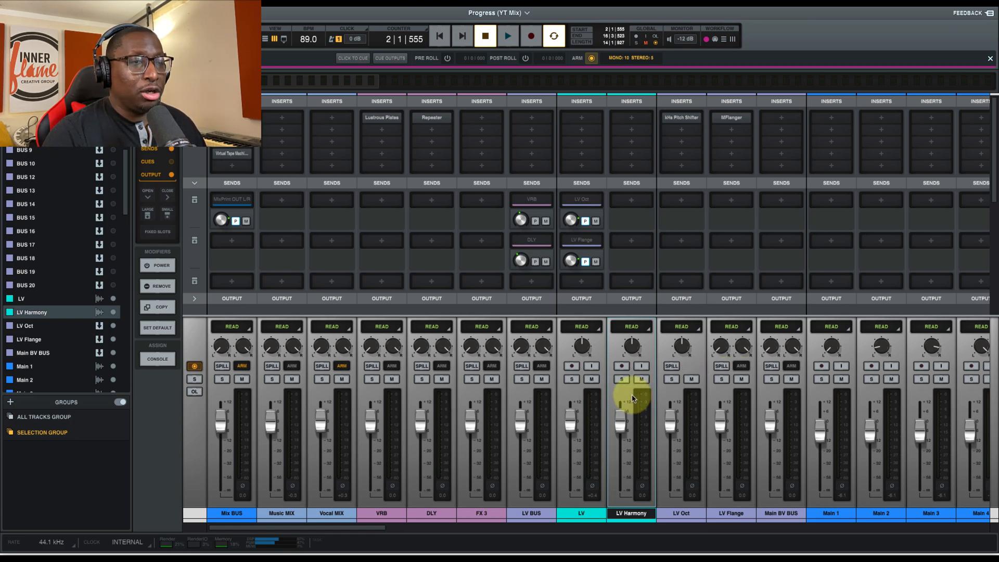
key("space")
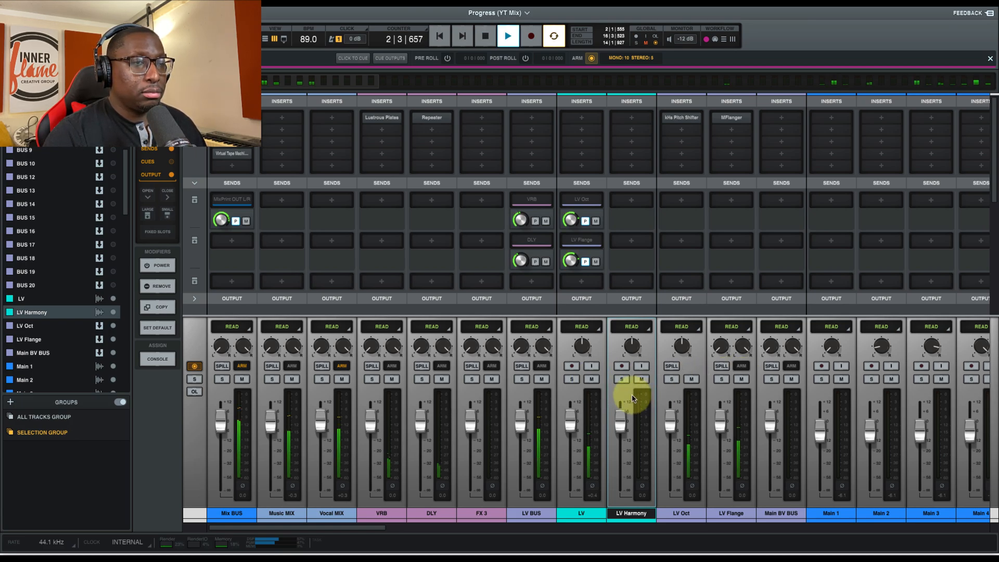
key("space")
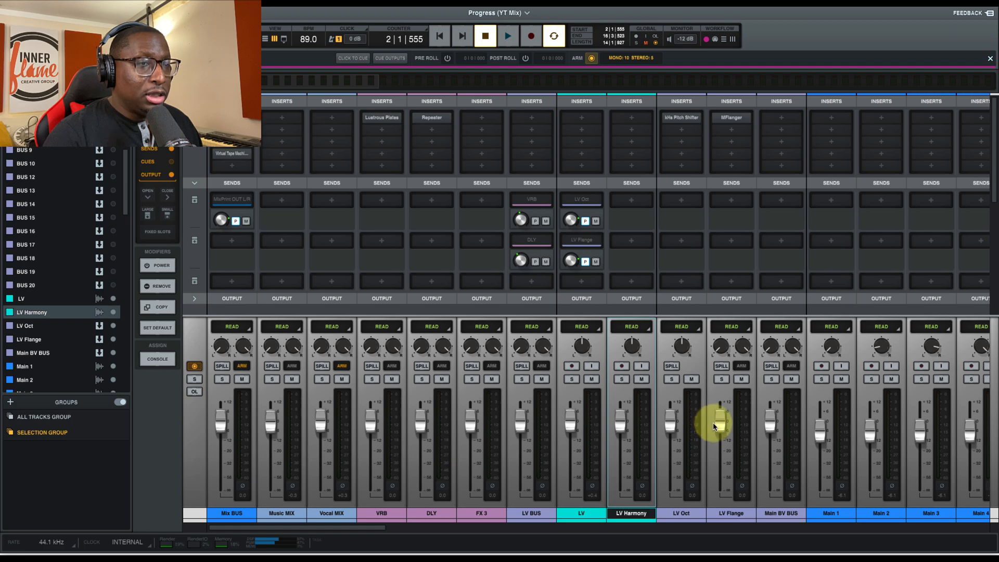
- Pull the LV Flange and LV Oct faders fully down, raise them during playback to about -18 dB and -27 dB, and replay to check the blend
left_click_drag(720, 424, 731, 543)
left_click_drag(671, 424, 703, 507)
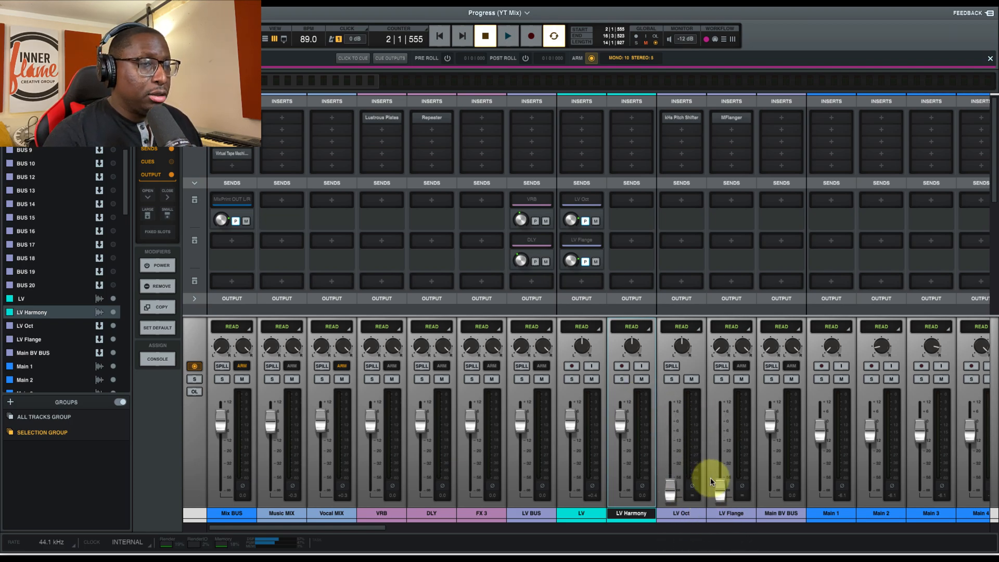
key("space")
left_click_drag(727, 492, 736, 460)
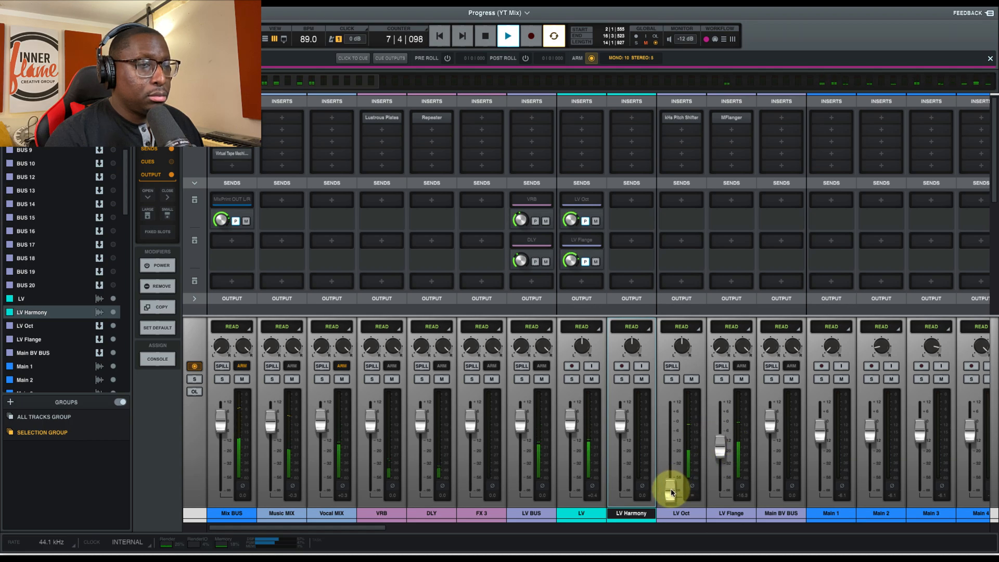
left_click_drag(670, 487, 673, 459)
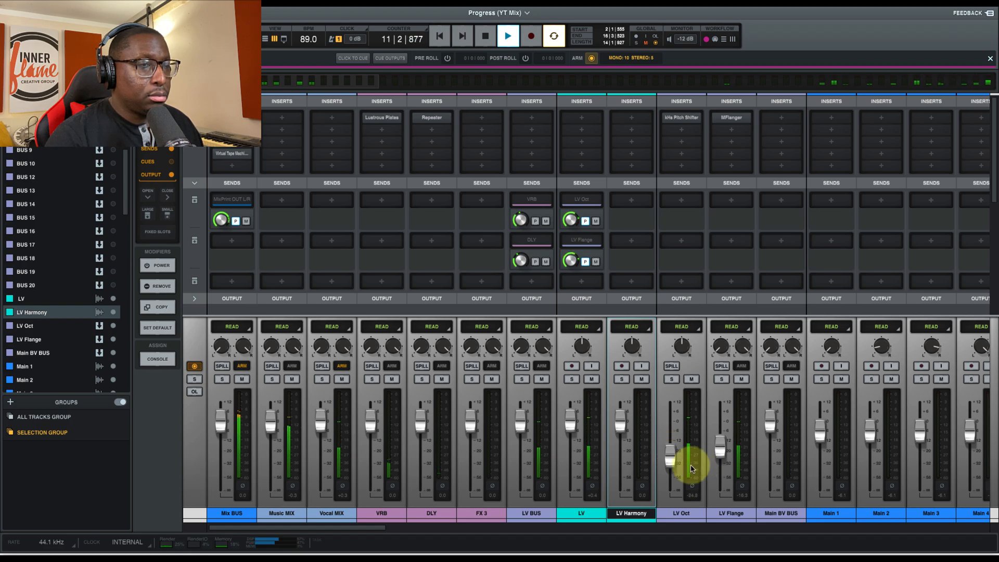
left_click_drag(674, 465, 675, 466)
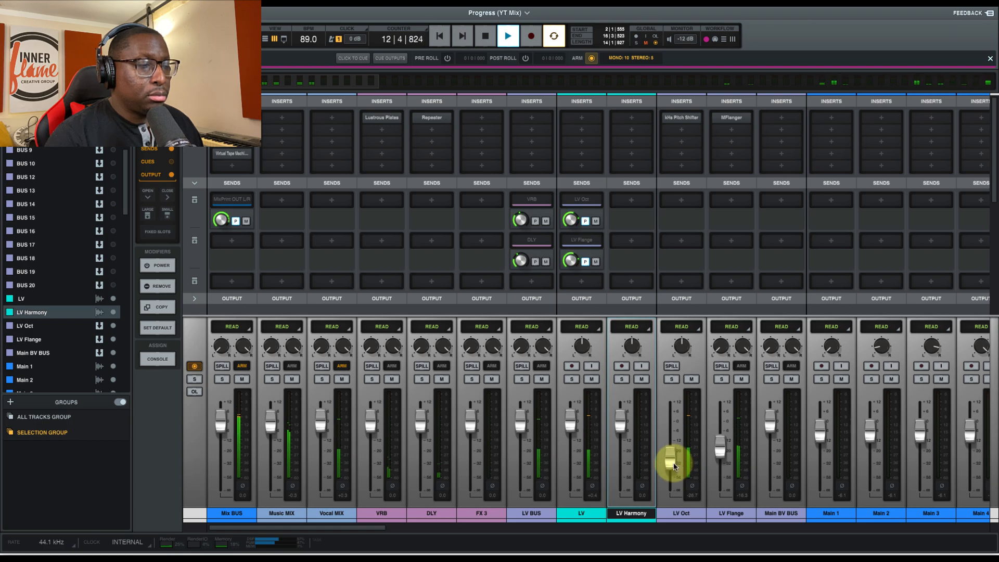
key("space")
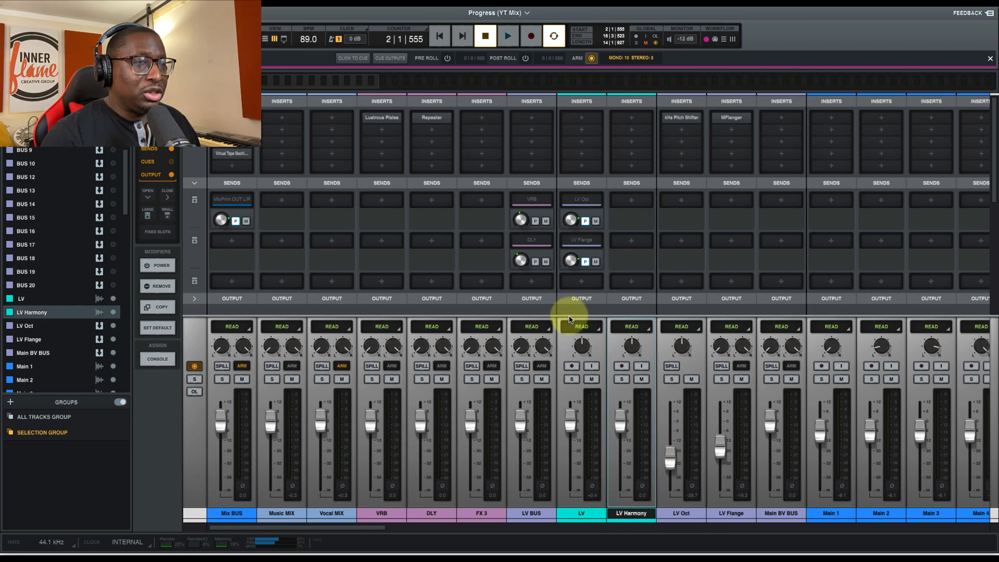
key("space")
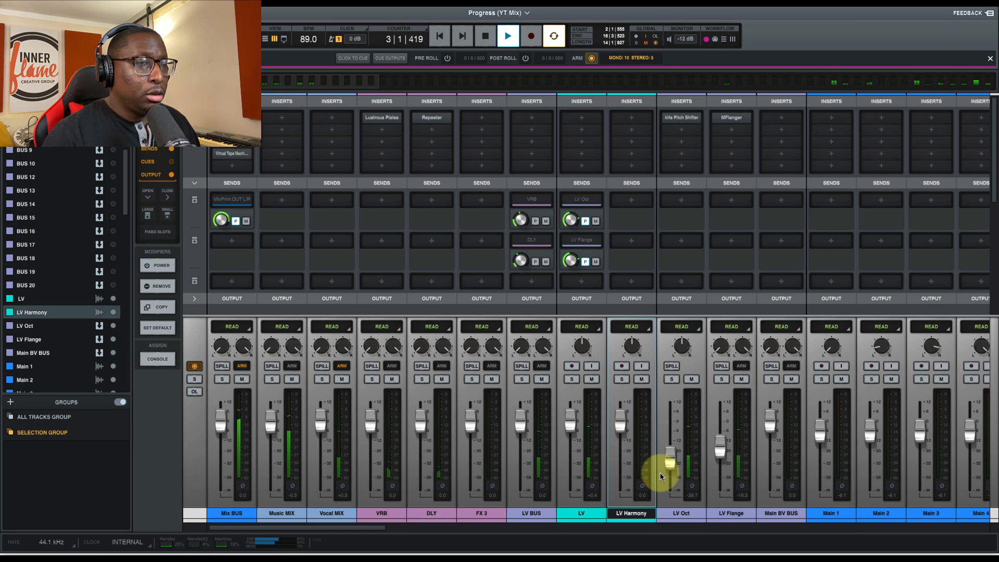
key("space")
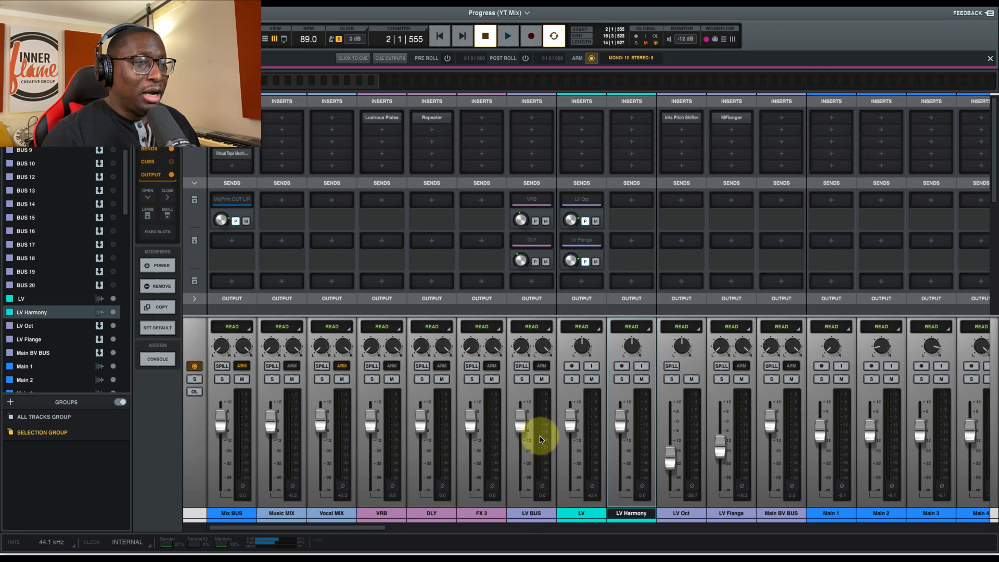
- Play the loop and mute the LV BUS to check that it silences the vocal and its effects, then stop playback and unmute it
key("space")
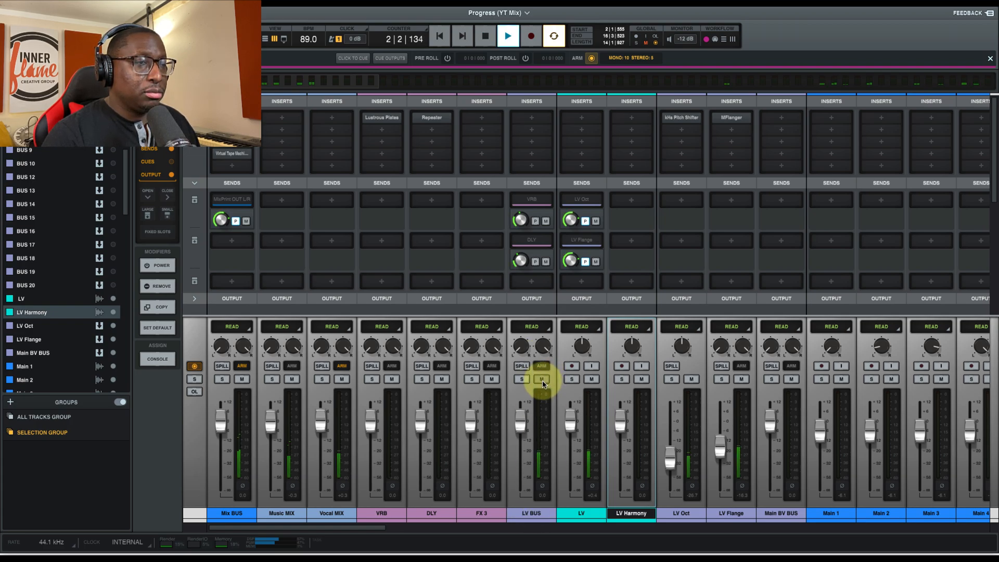
left_click(541, 379)
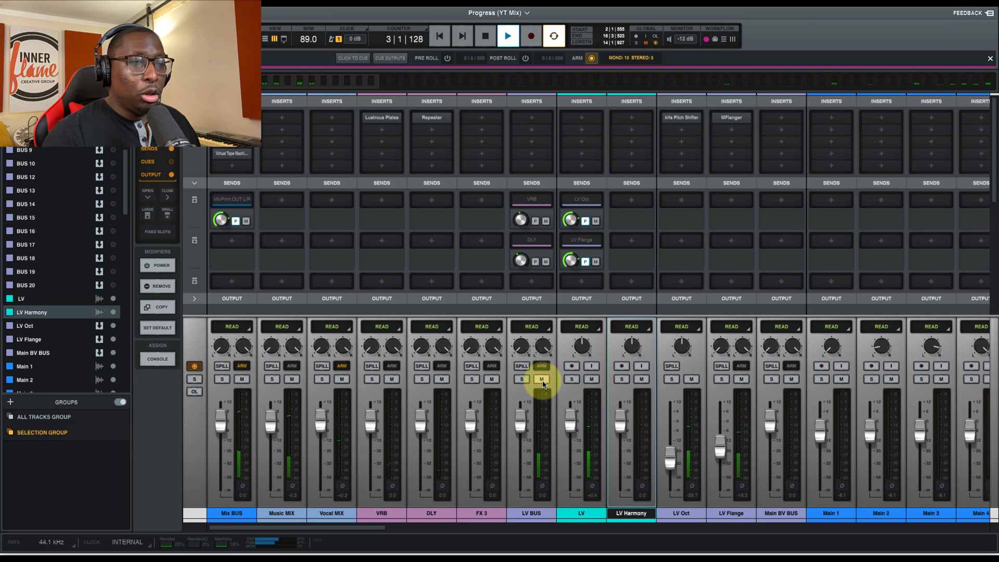
key("space")
left_click(541, 379)
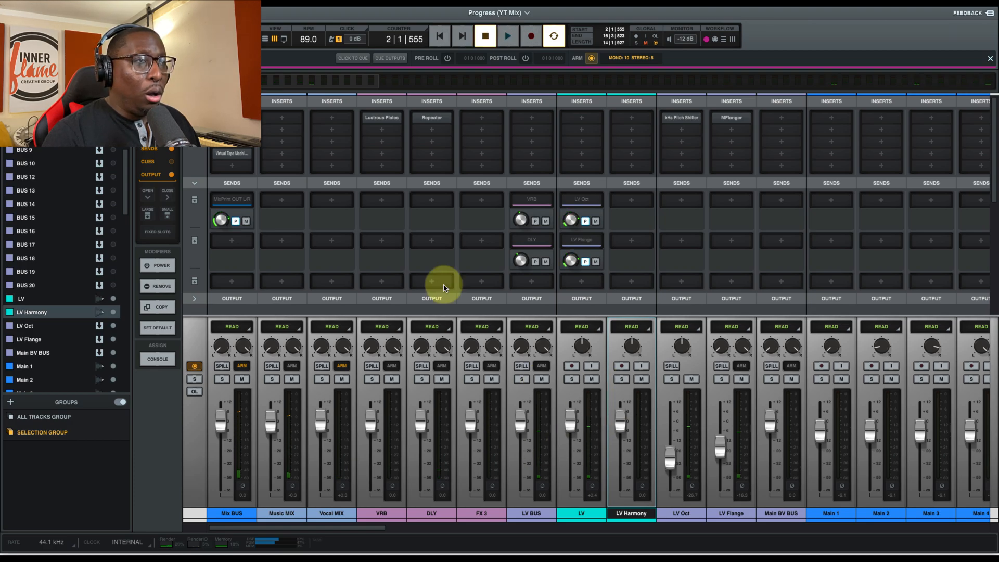
mouse_move(394, 112)
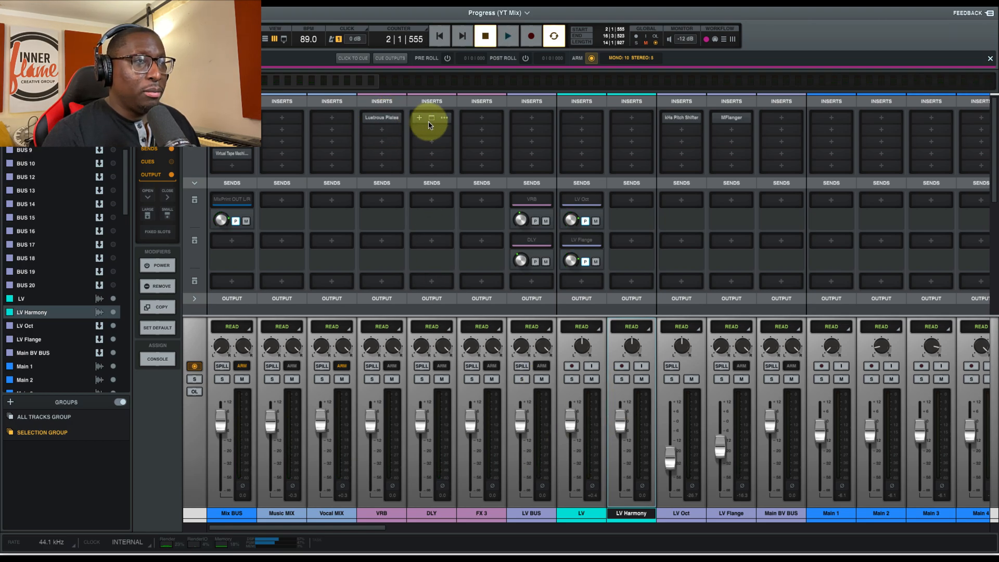